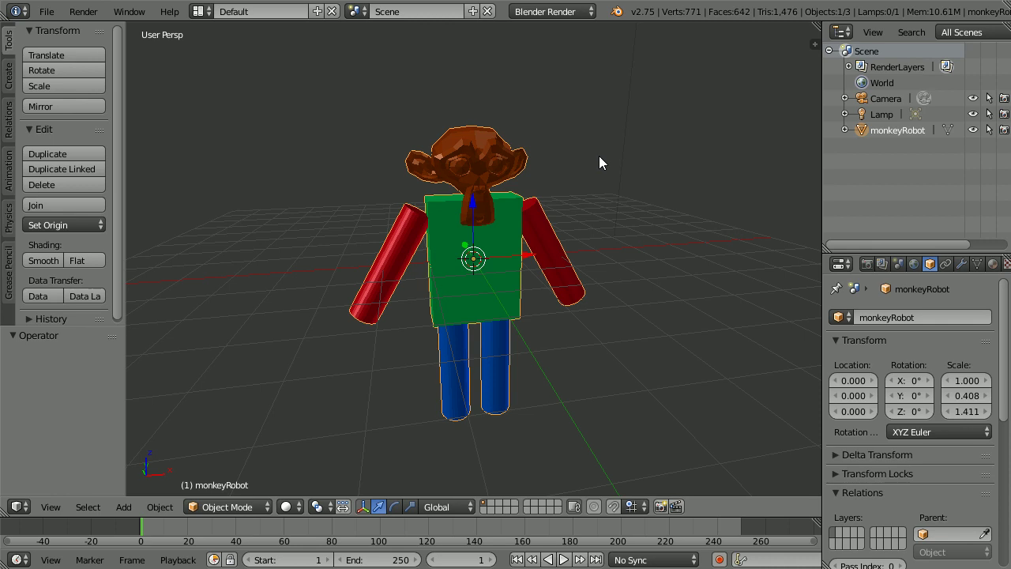
# Reload the start-up file to replace the robot with the default cube, camera and lamp scene.
pyautogui.click(47, 11)
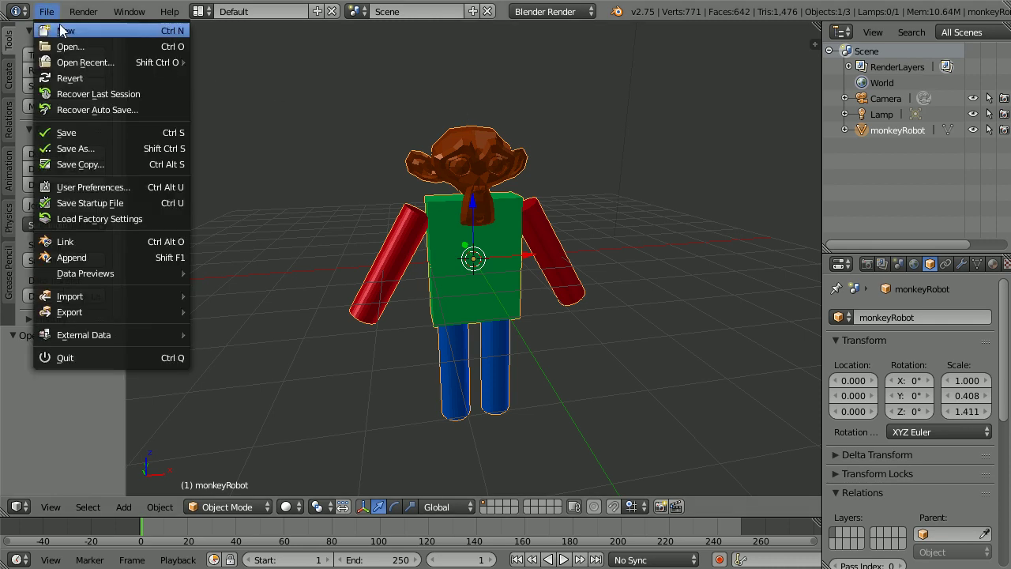
pyautogui.click(69, 31)
pyautogui.click(80, 39)
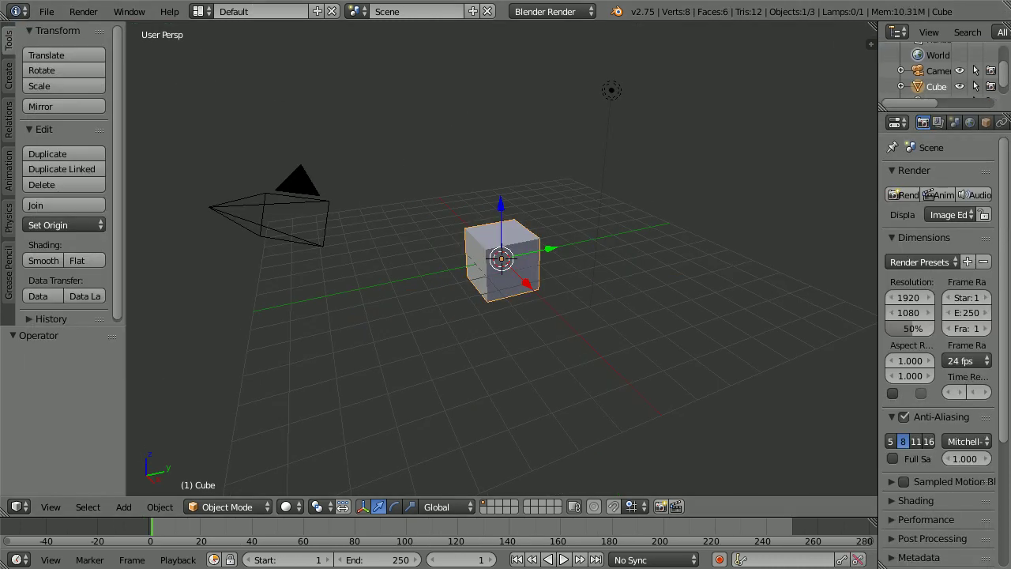
# Toggle Quad View to show top, front, right and perspective panes of the 3D view.
pyautogui.click(47, 508)
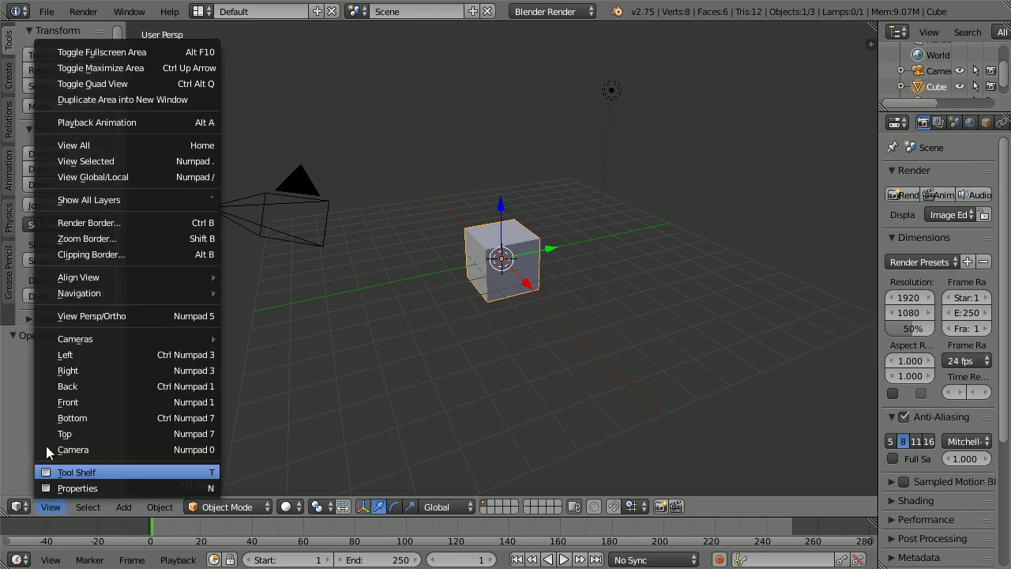
pyautogui.click(181, 83)
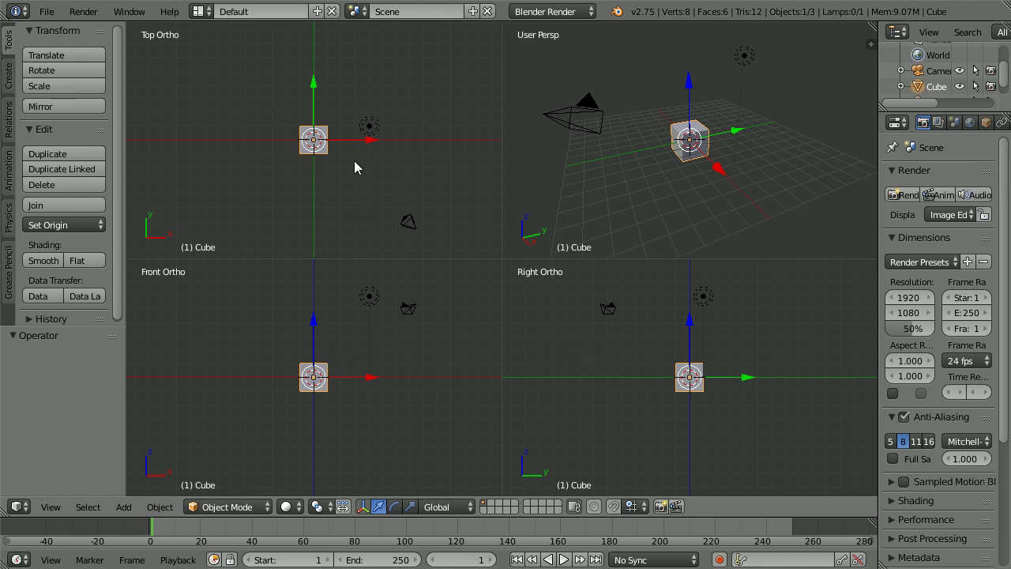
# Add a Suzanne monkey, raise it 4.722 units along Z, and widen the Properties panel.
pyautogui.click(124, 507)
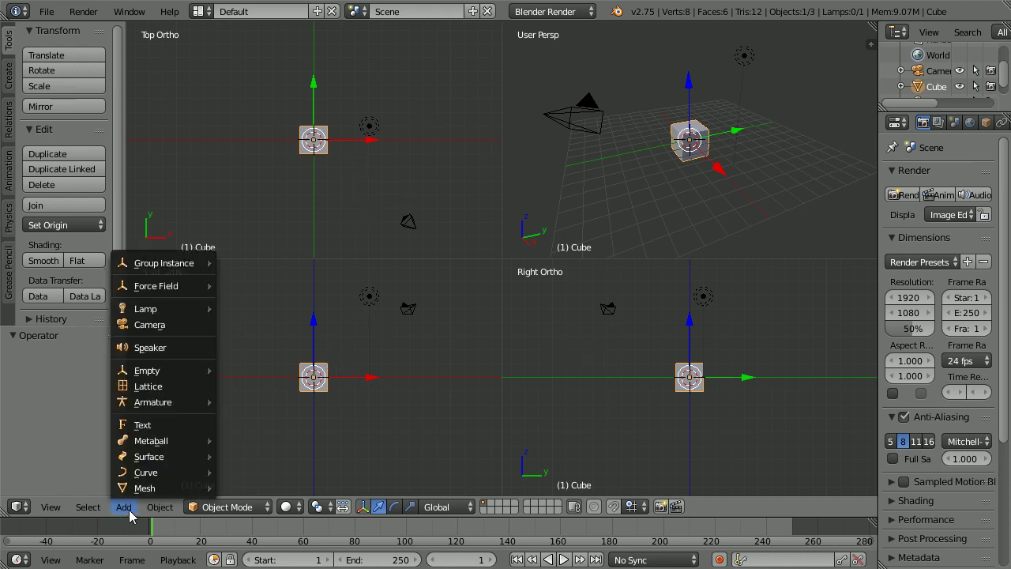
pyautogui.moveTo(139, 490)
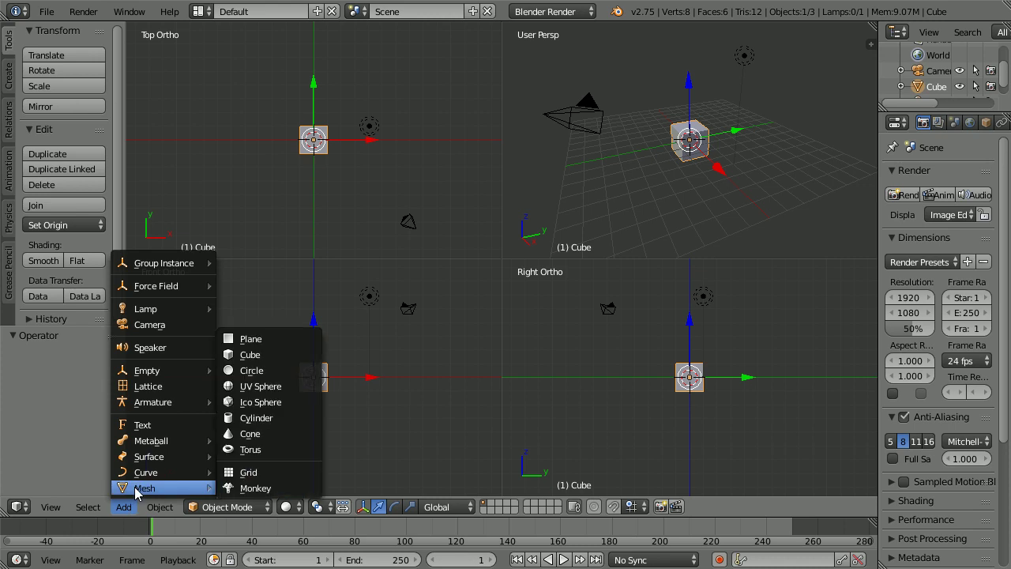
pyautogui.click(297, 488)
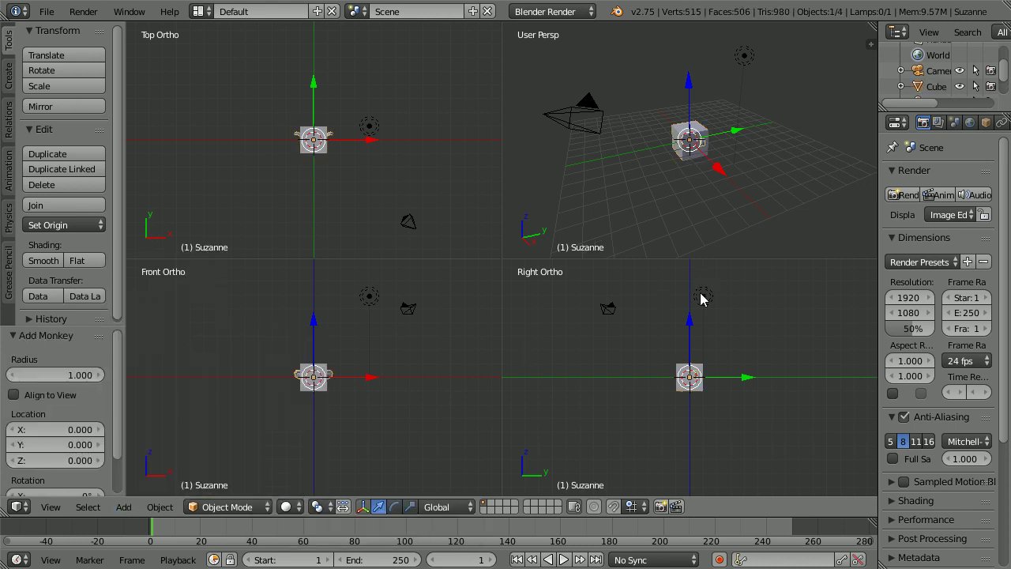
pyautogui.moveTo(688, 330); pyautogui.dragTo(690, 495)
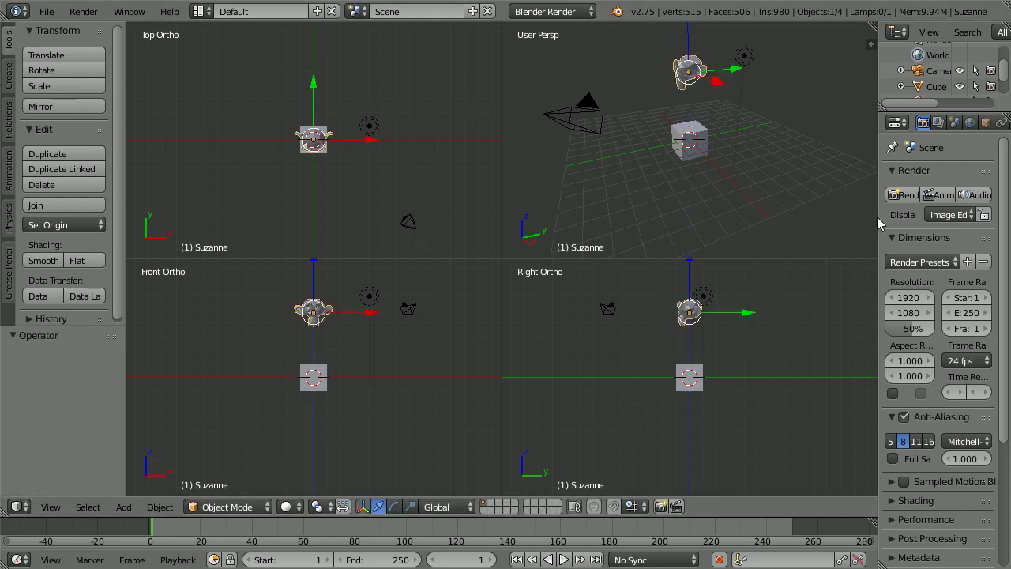
pyautogui.moveTo(879, 215); pyautogui.dragTo(823, 215)
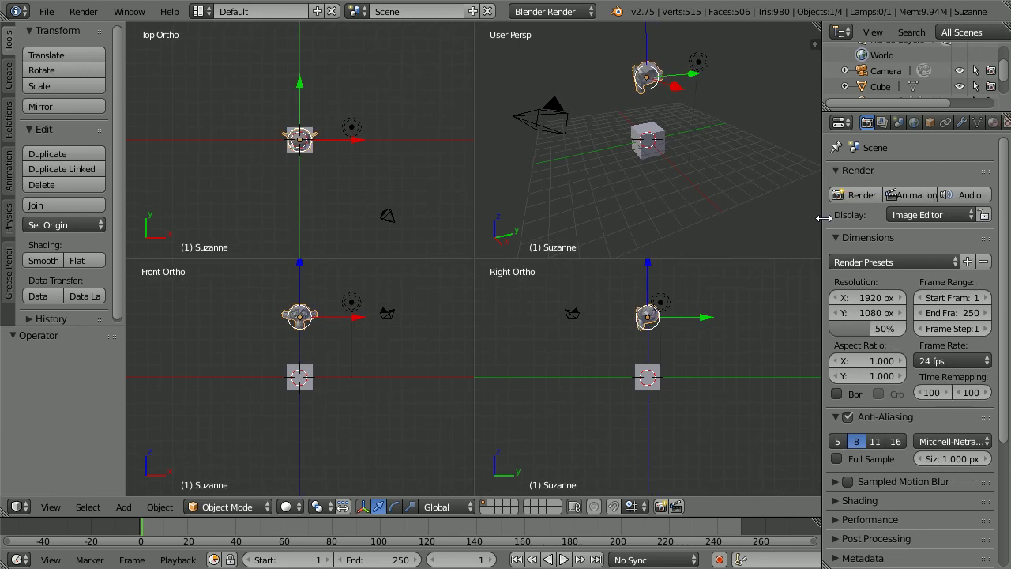
# Create a new material for Suzanne with reddish-brown diffuse colour (R 0.342, G 0.038, B 0).
pyautogui.click(993, 124)
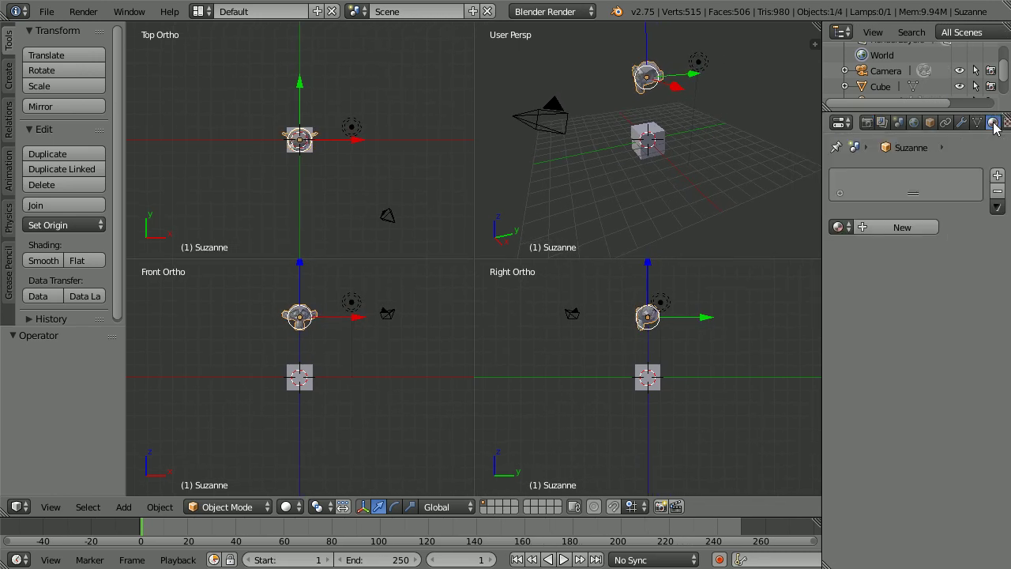
pyautogui.click(903, 227)
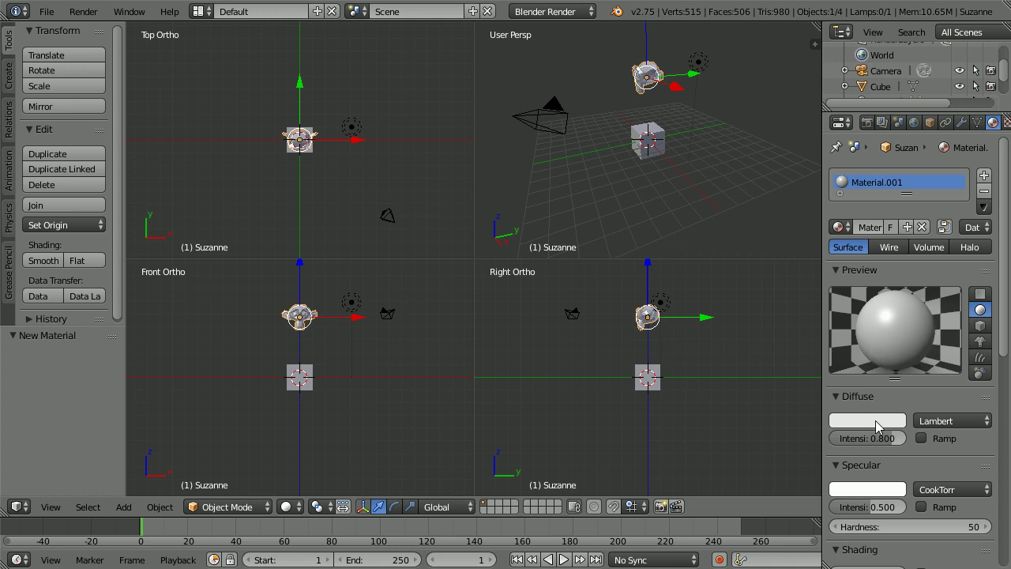
pyautogui.click(876, 428)
pyautogui.click(823, 272)
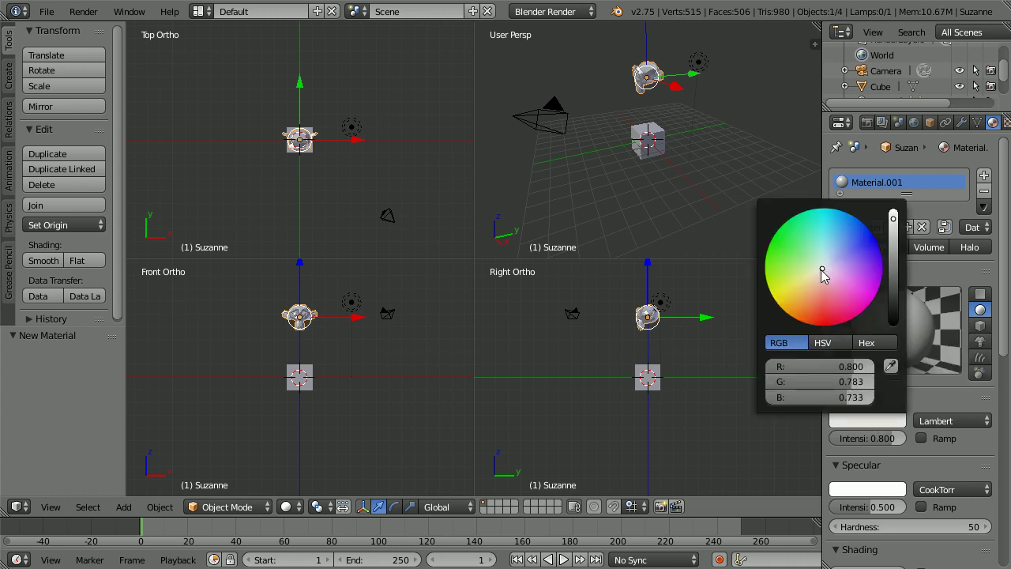
pyautogui.moveTo(822, 271); pyautogui.dragTo(803, 324)
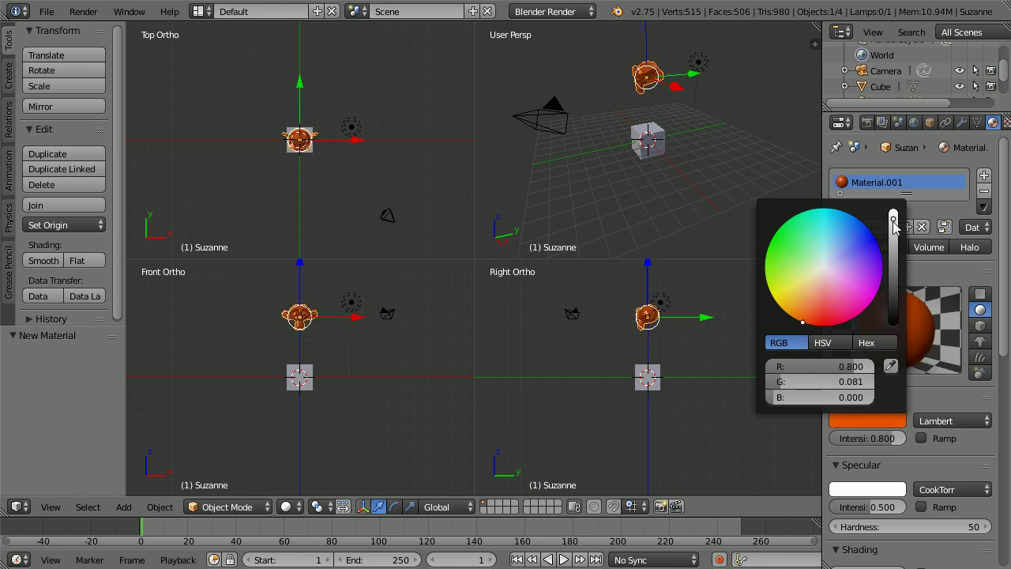
pyautogui.moveTo(893, 222); pyautogui.dragTo(886, 259)
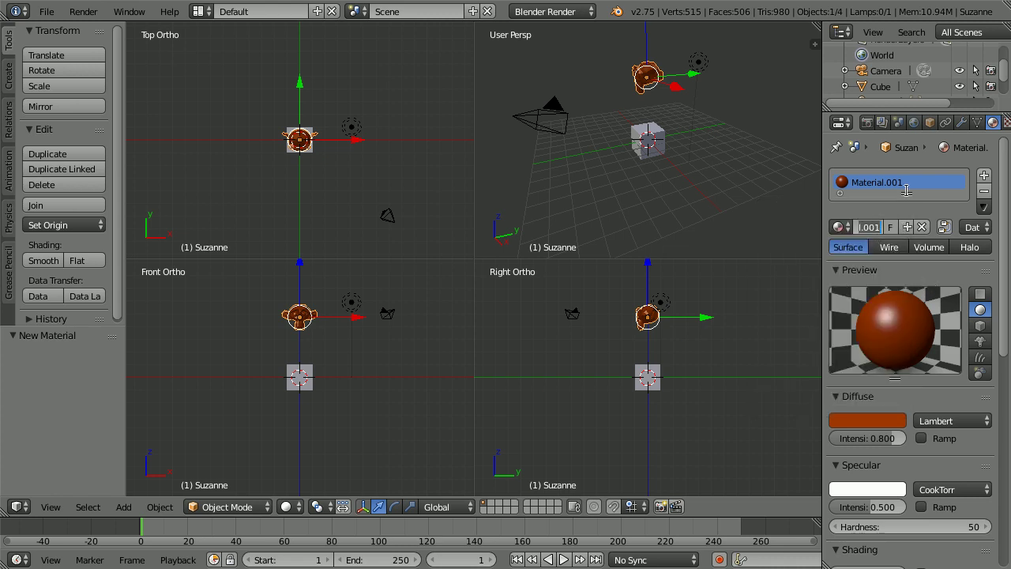
# Name Suzanne's material 'head'.
pyautogui.write('head')
pyautogui.press('Return')
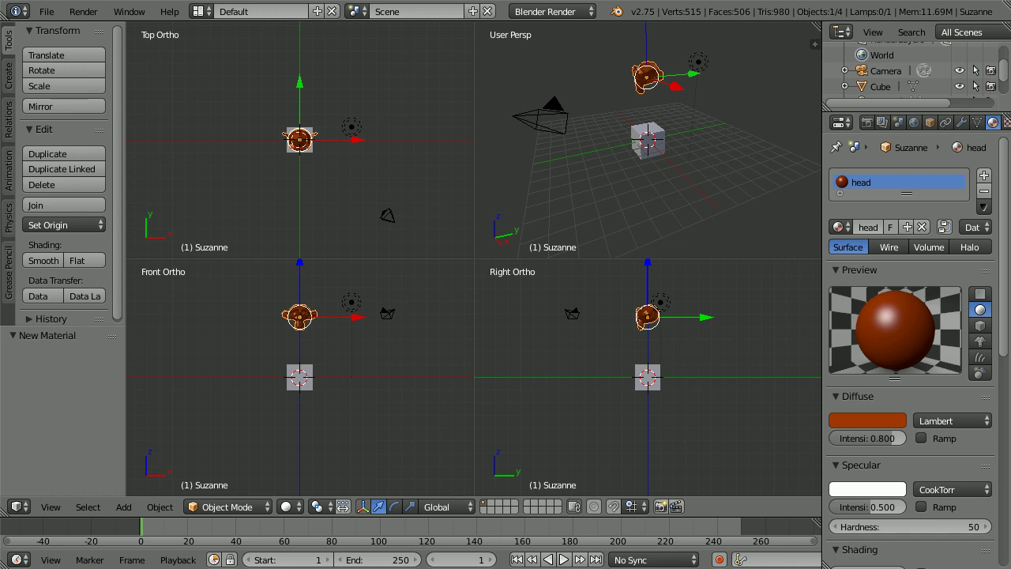
pyautogui.scroll(3, 332, 180)
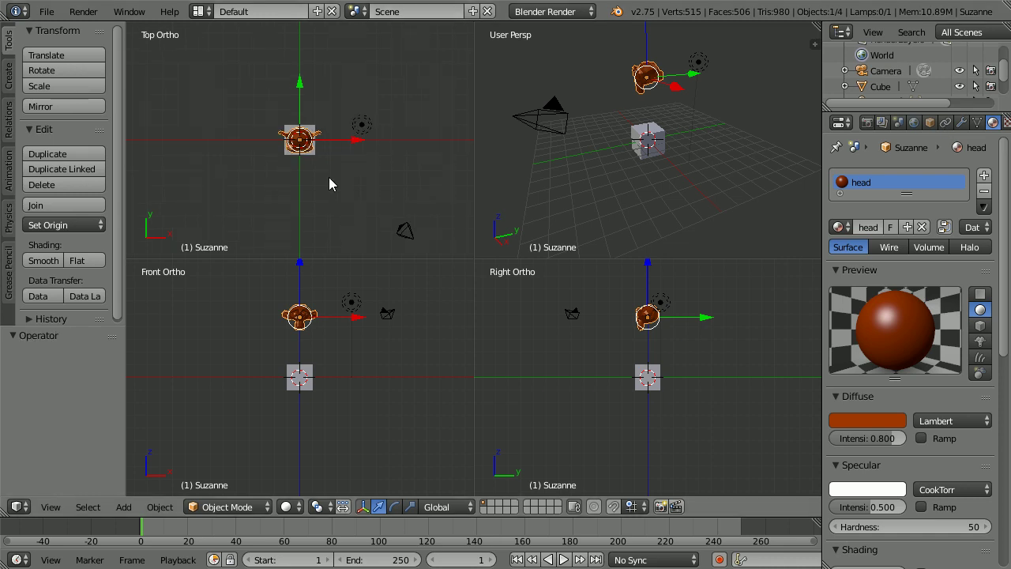
pyautogui.scroll(2, 378, 421)
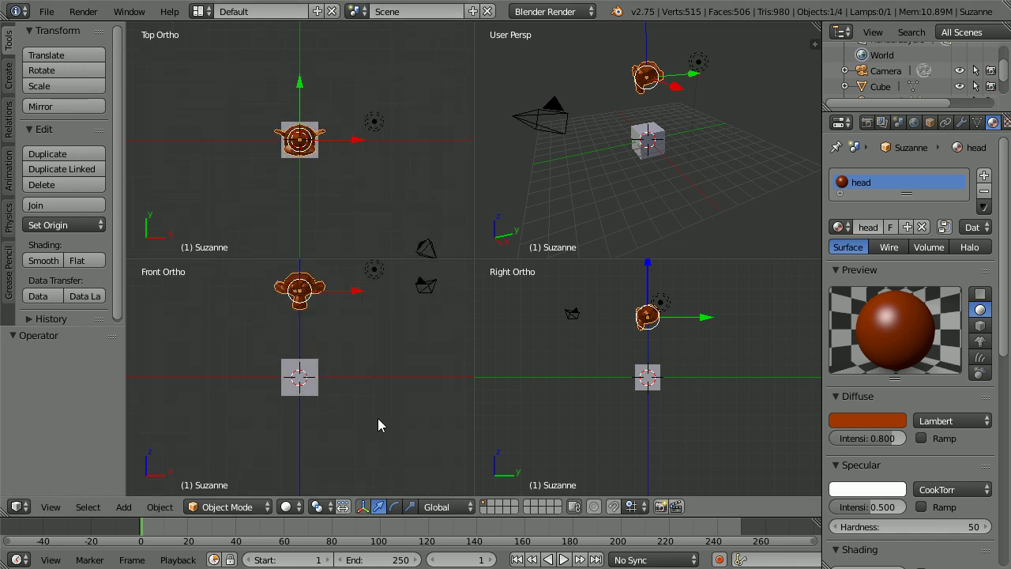
pyautogui.scroll(2, 610, 437)
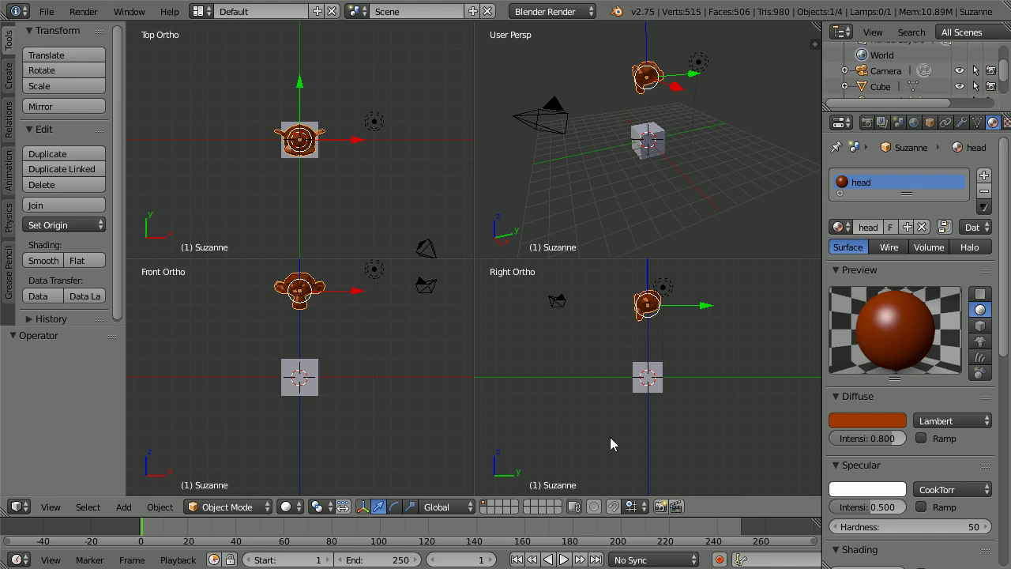
# Scale the cube 1.411 along Z and 0.408 along Y, saving in between.
pyautogui.rightClick(312, 392)
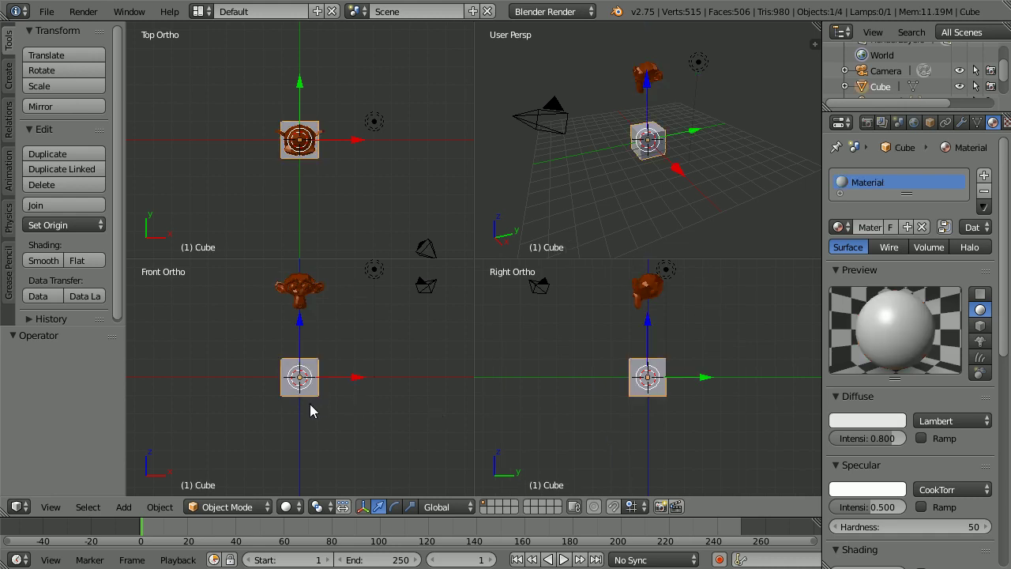
pyautogui.press('s')
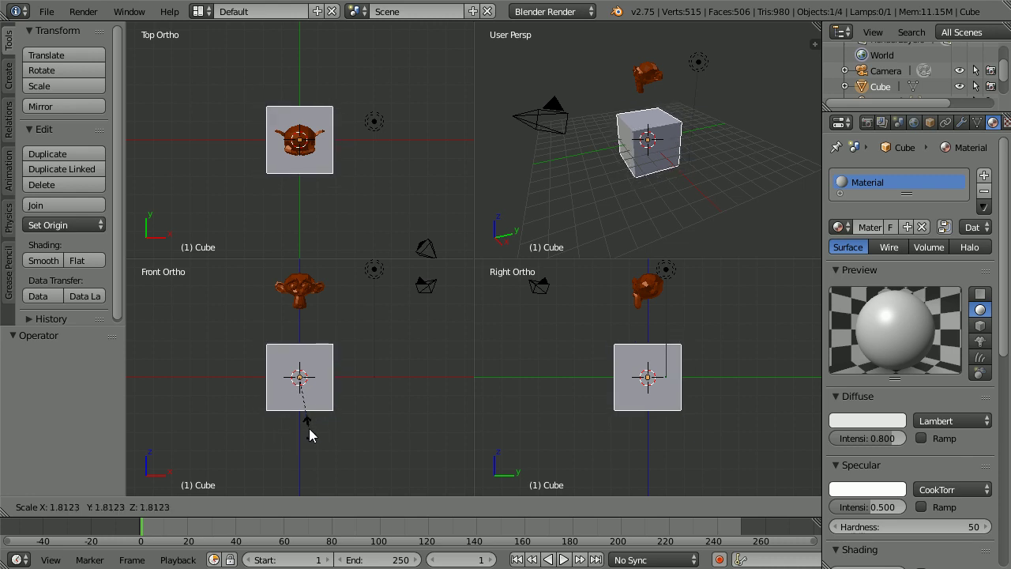
pyautogui.press('z')
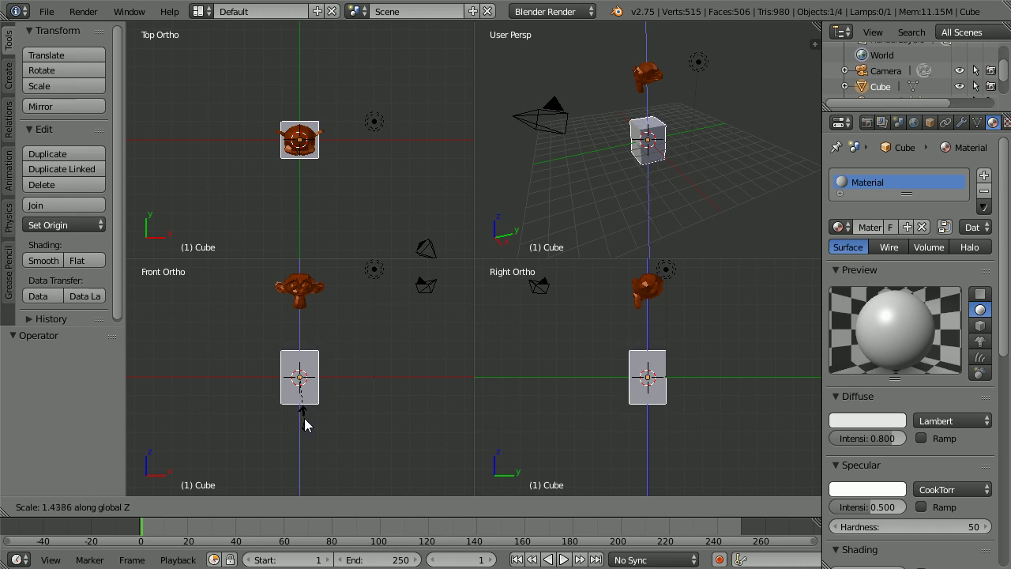
pyautogui.click(304, 418)
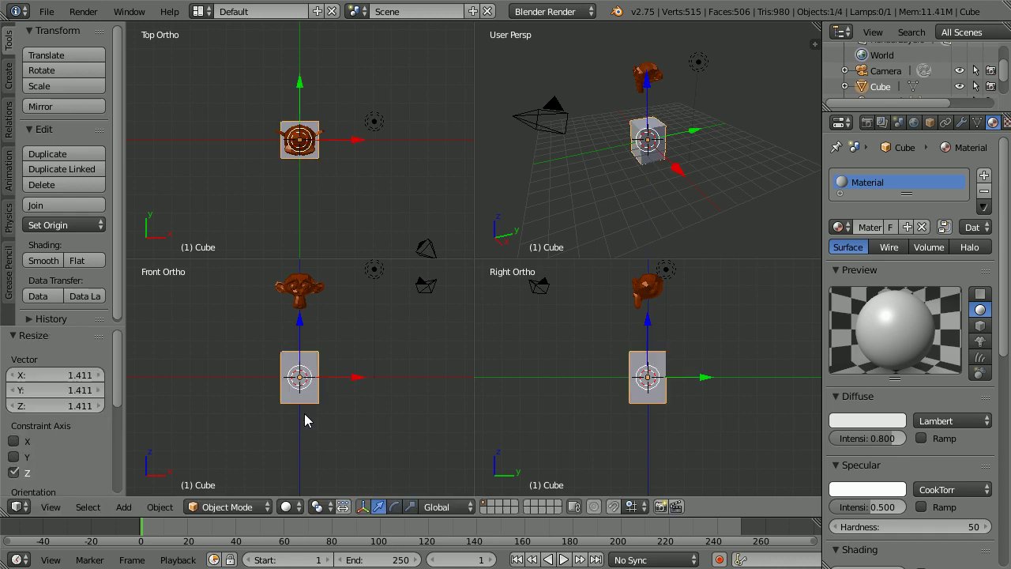
pyautogui.hotkey('ctrl', 's')
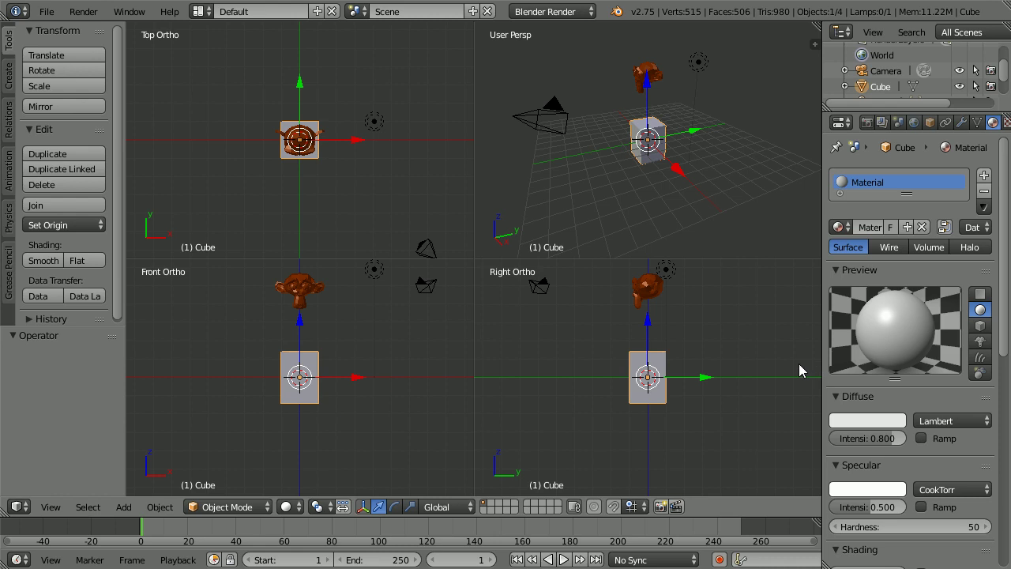
pyautogui.press('s')
pyautogui.press('y')
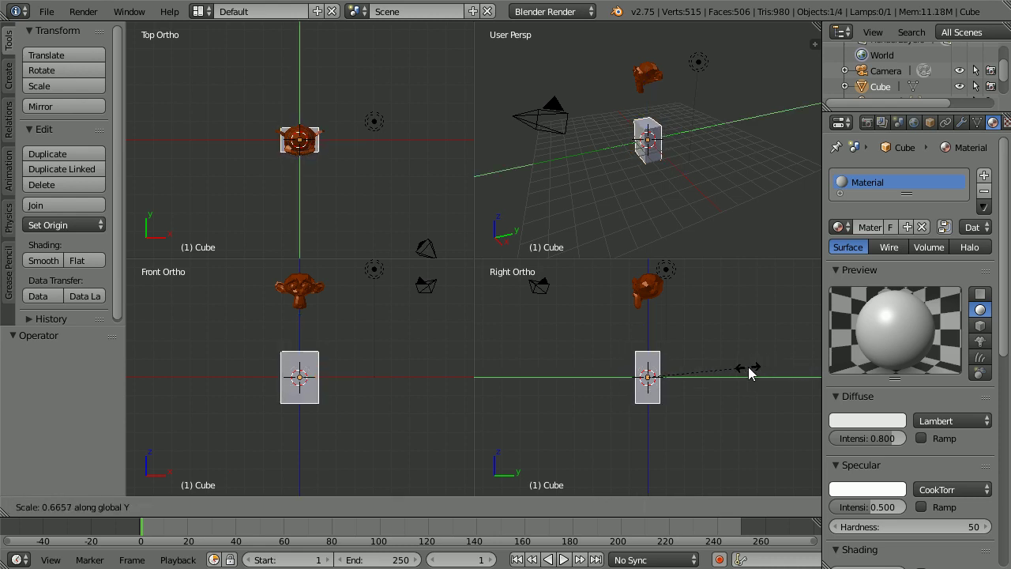
pyautogui.click(709, 378)
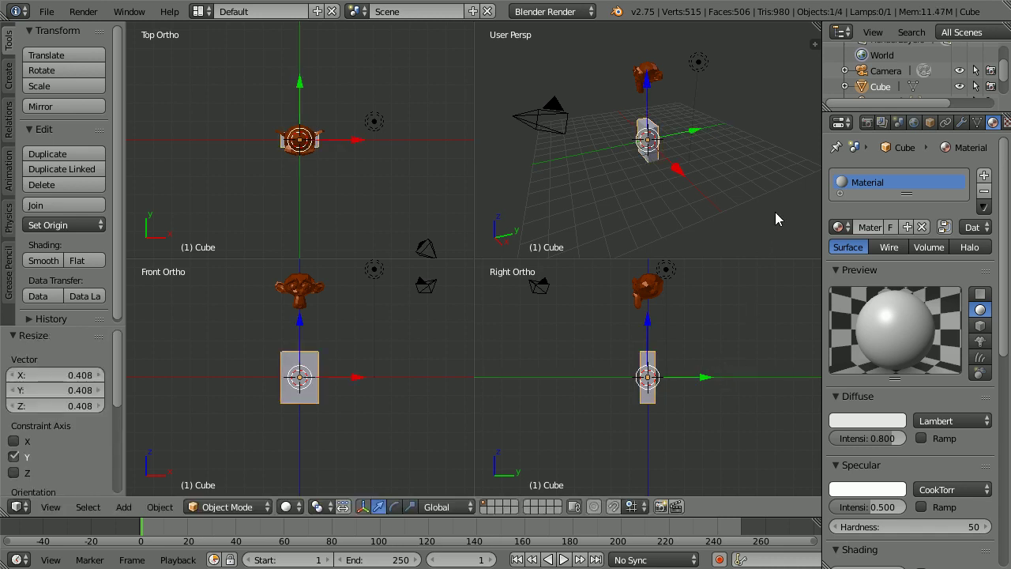
# Rename the cube's material to 'body' and set its diffuse to green (R 0, G 0.8, B 0.109).
pyautogui.click(865, 232)
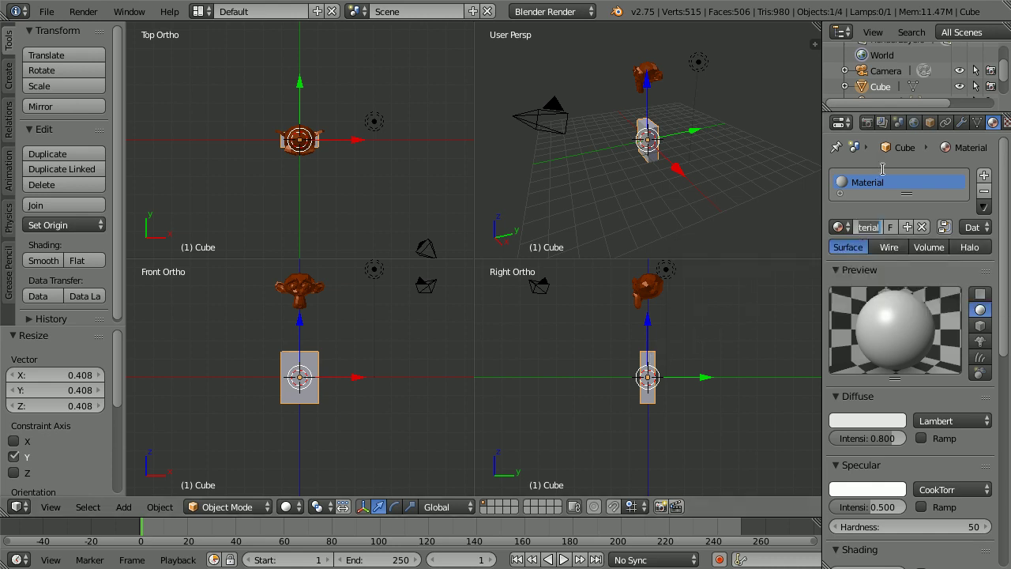
pyautogui.write('body')
pyautogui.press('Return')
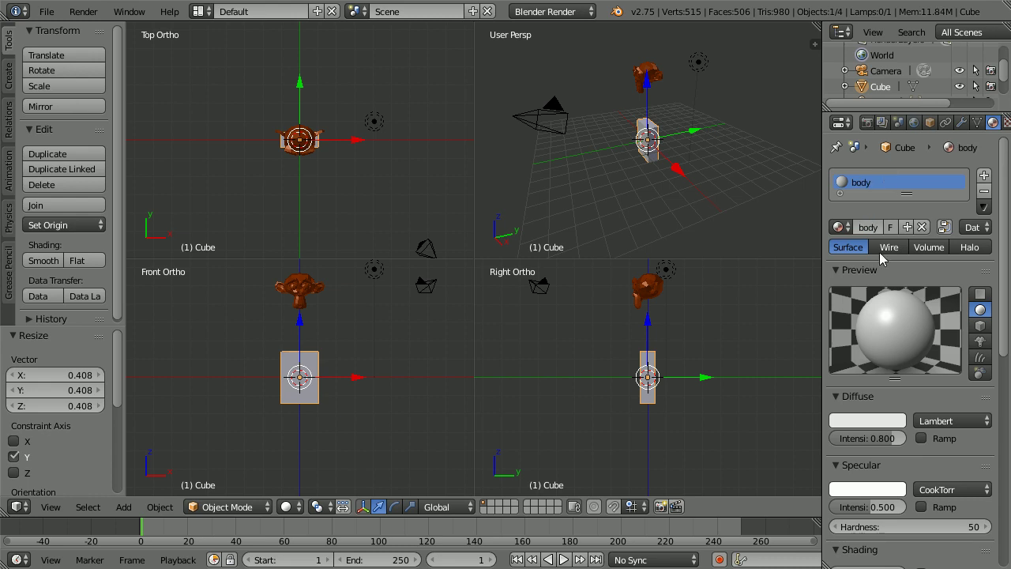
pyautogui.click(857, 421)
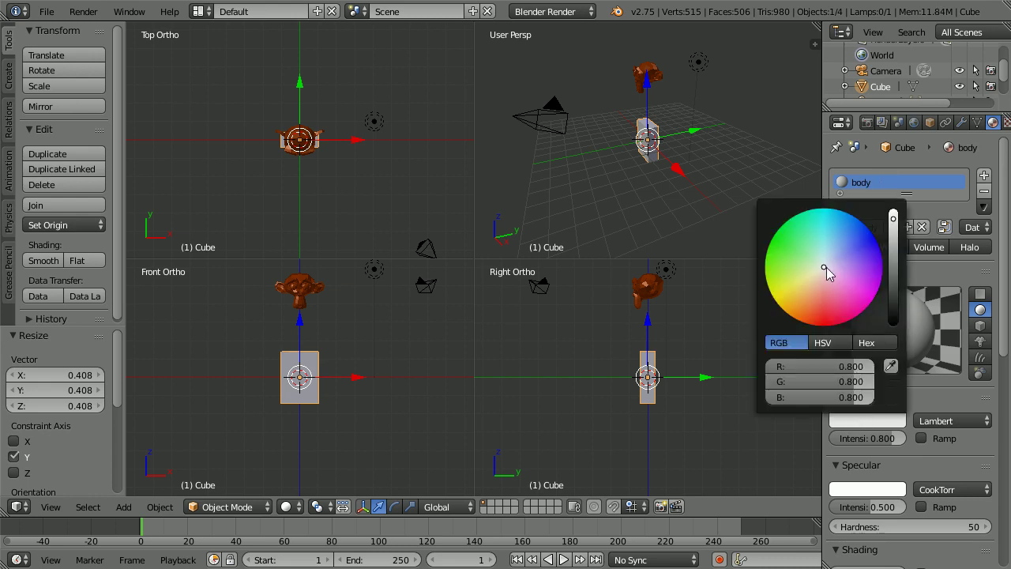
pyautogui.moveTo(827, 270); pyautogui.dragTo(785, 218)
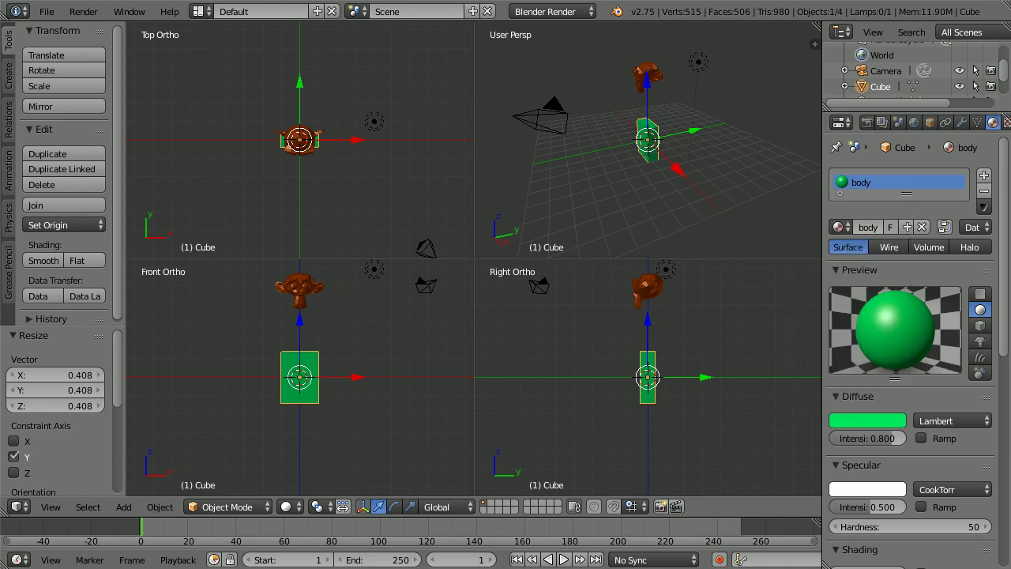
# Move Suzanne 2.8485 units down along Z so she rests on the green body.
pyautogui.rightClick(307, 286)
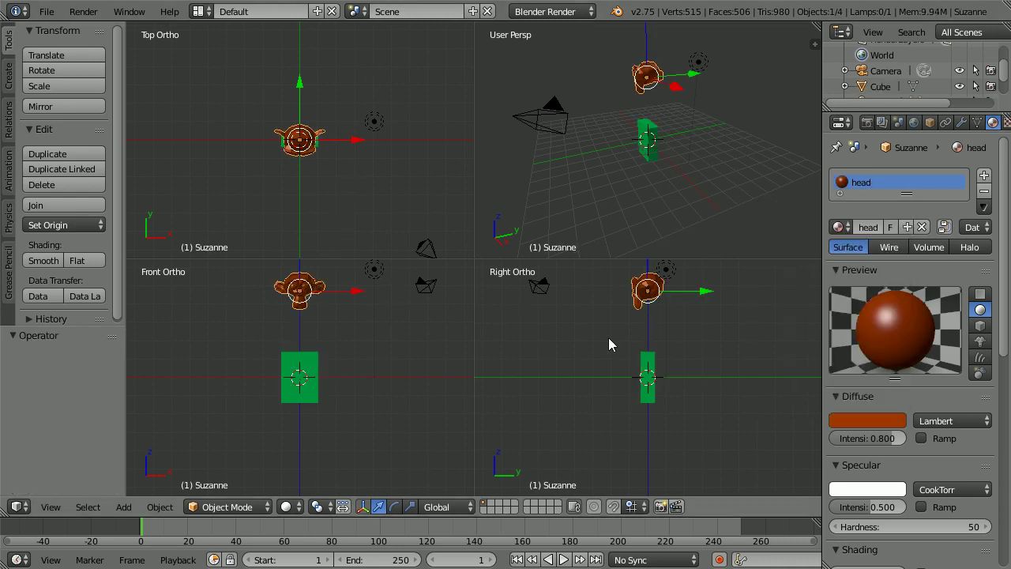
pyautogui.scroll(3, 709, 379)
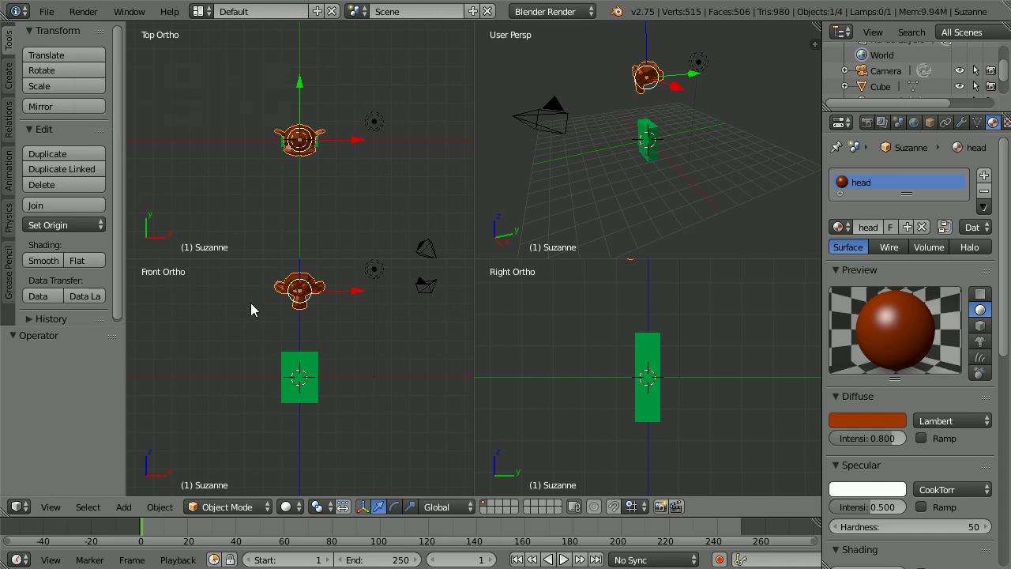
pyautogui.press('g')
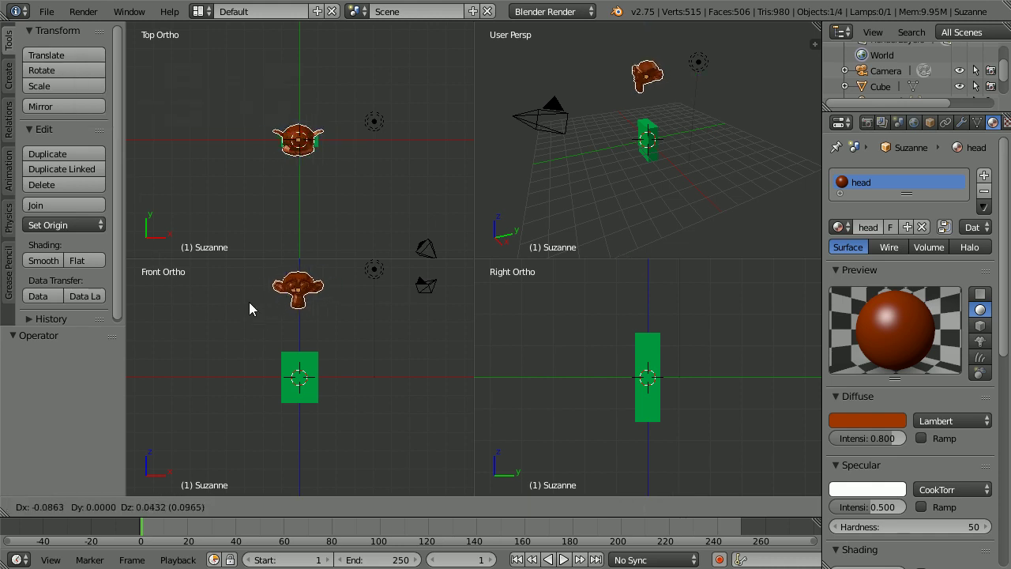
pyautogui.press('z')
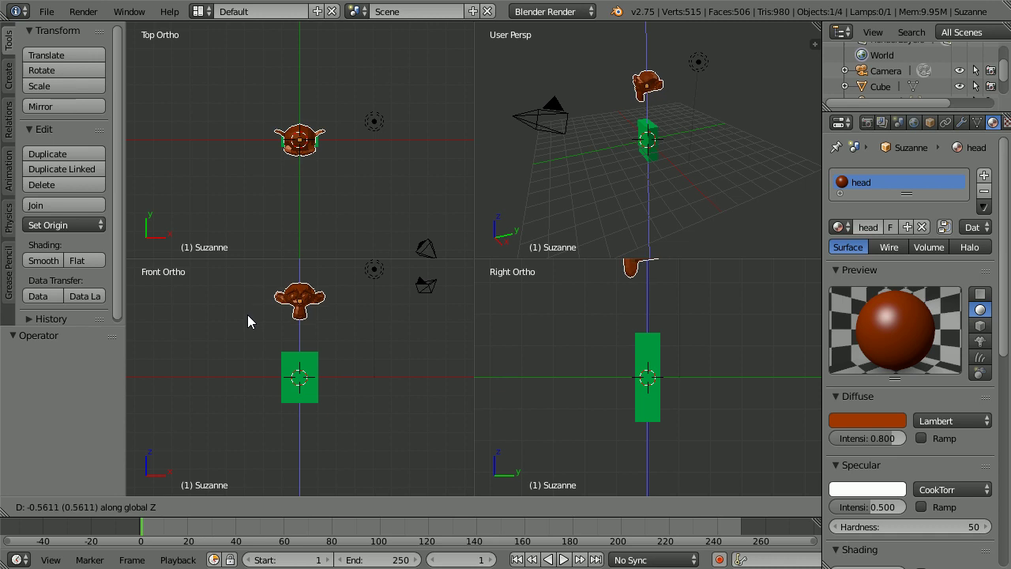
pyautogui.click(250, 355)
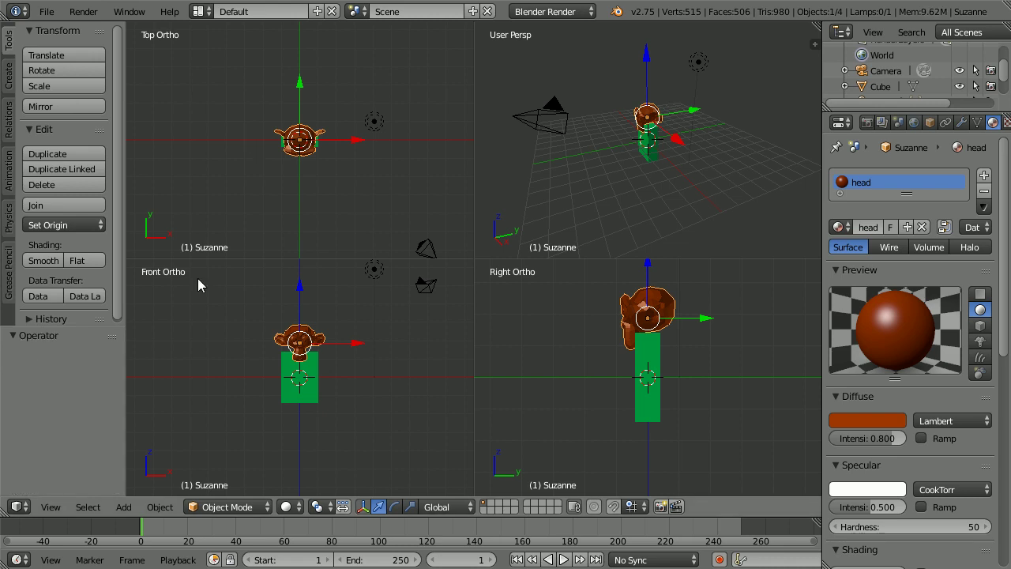
# Add a cylinder and slide it along X to the right of the body.
pyautogui.click(124, 506)
pyautogui.moveTo(128, 490)
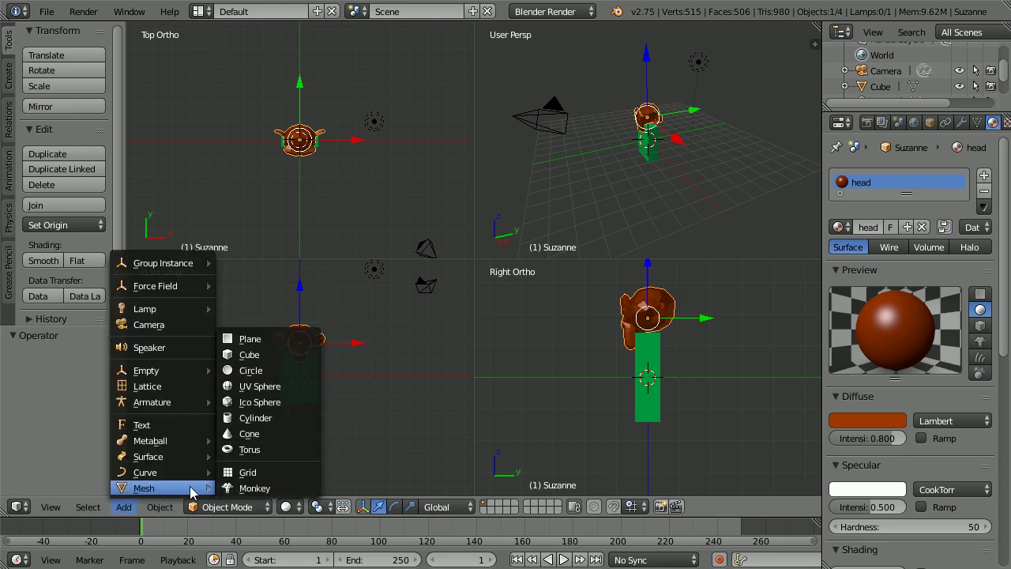
pyautogui.click(298, 427)
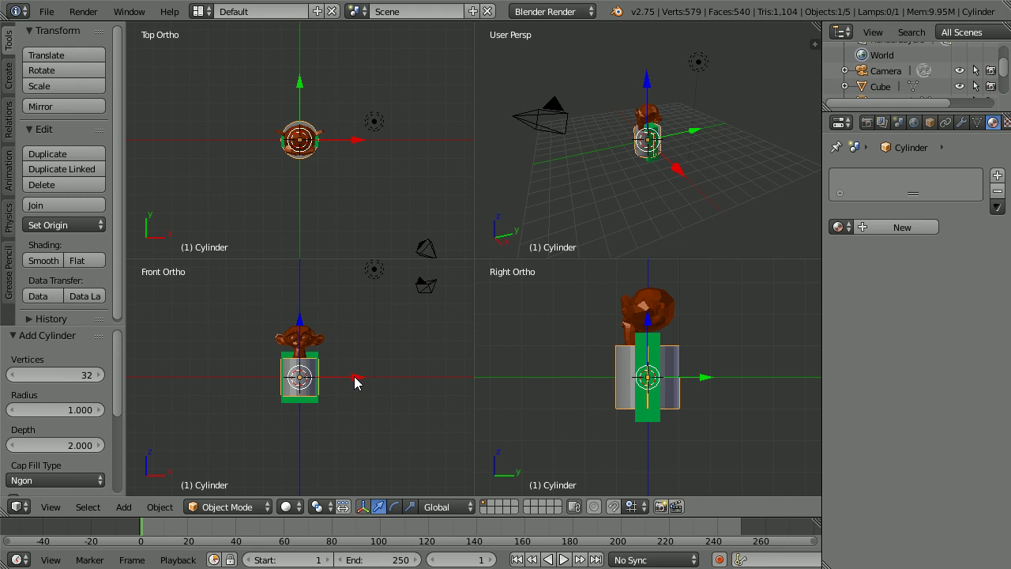
pyautogui.moveTo(354, 378); pyautogui.dragTo(435, 380)
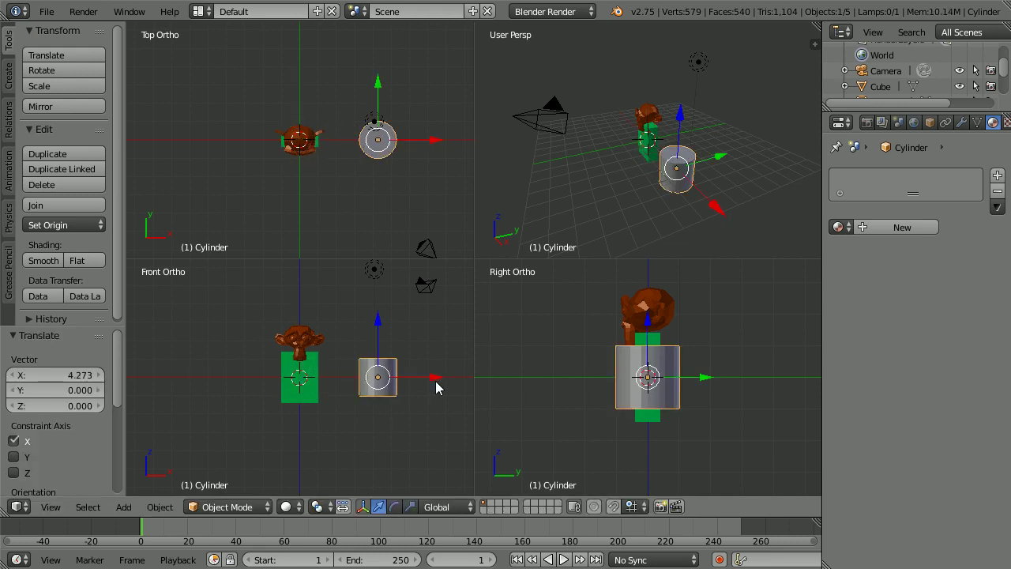
# Scale the cylinder to 0.33, then stretch it about 4 times along Z.
pyautogui.press('s')
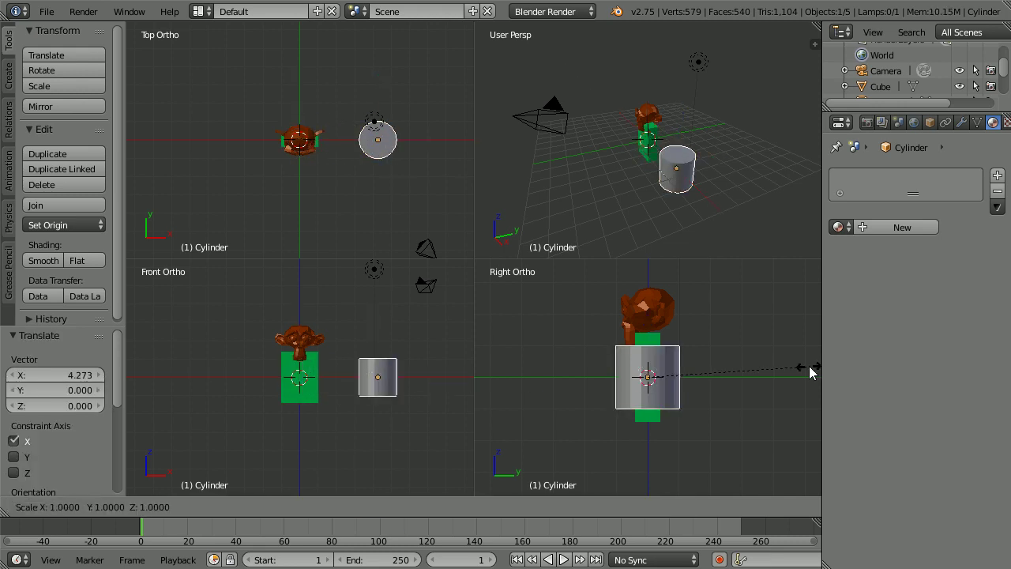
pyautogui.click(702, 376)
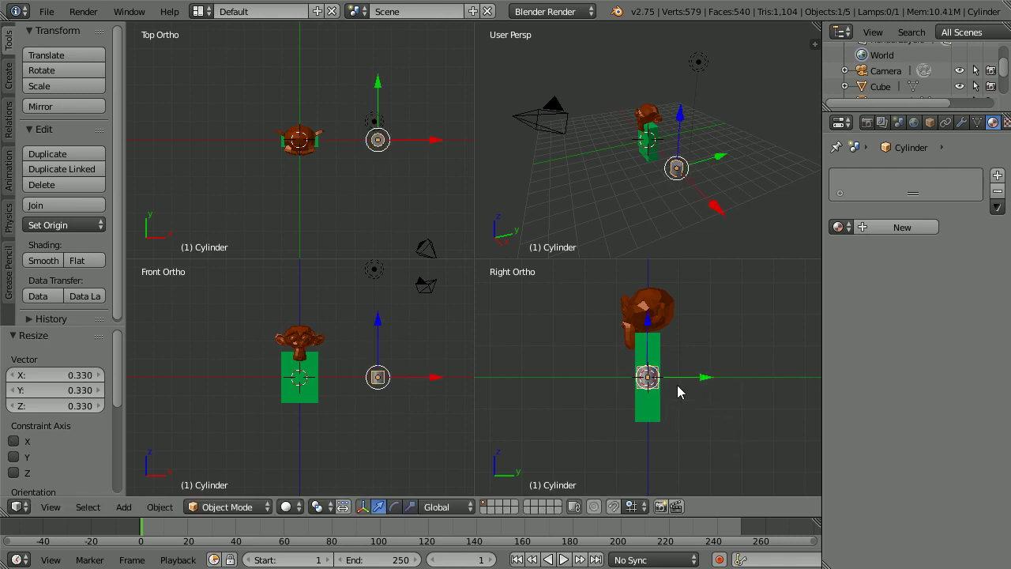
pyautogui.press('s')
pyautogui.press('z')
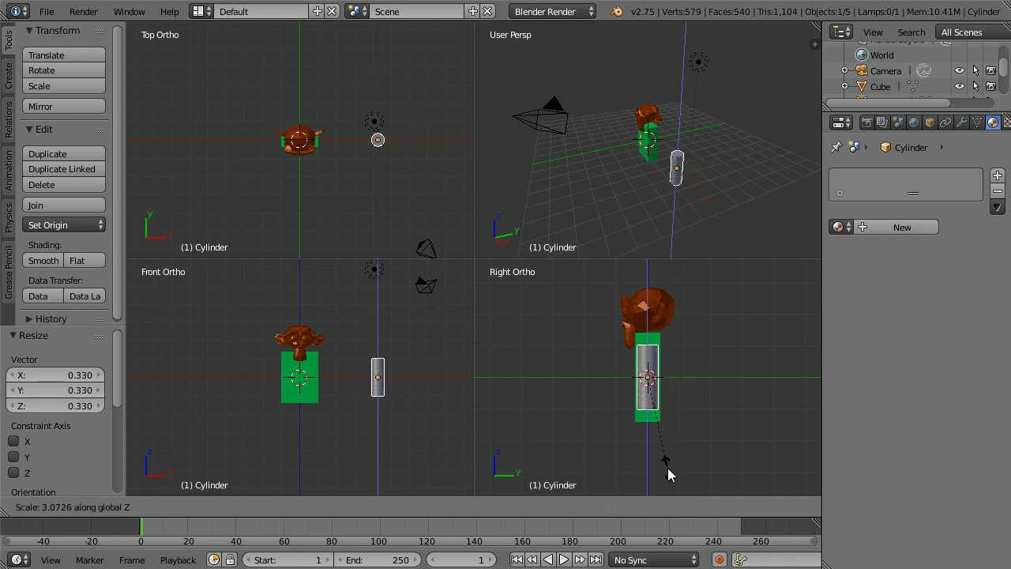
pyautogui.click(666, 266)
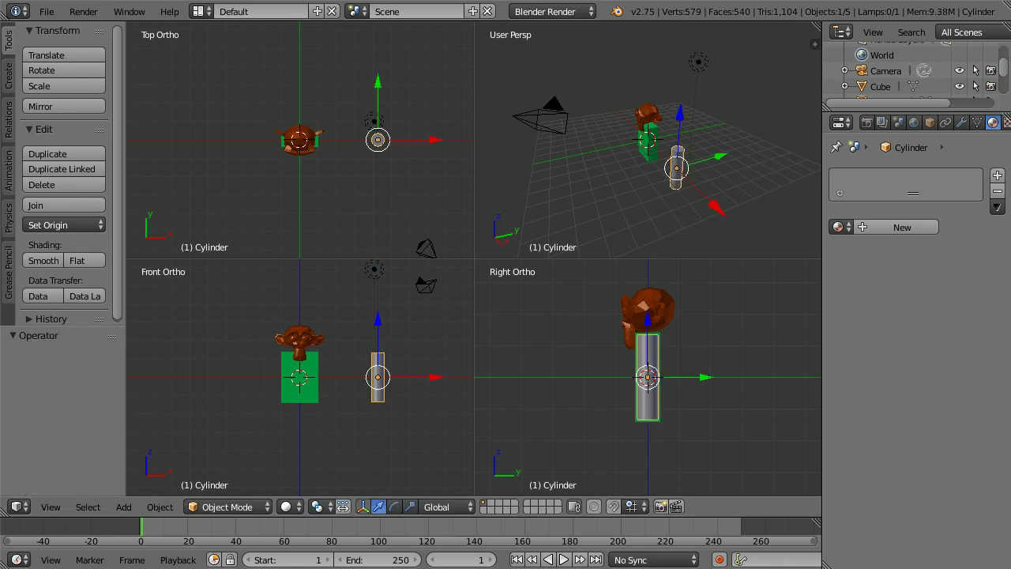
# Give the cylinder a new red material named 'arm'.
pyautogui.click(918, 226)
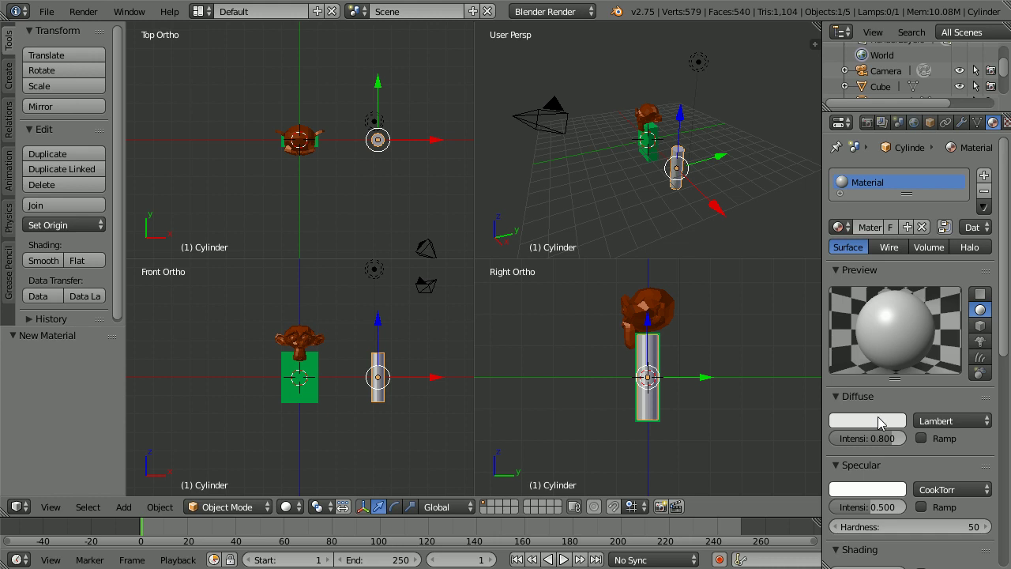
pyautogui.click(879, 419)
pyautogui.moveTo(825, 268); pyautogui.dragTo(828, 330)
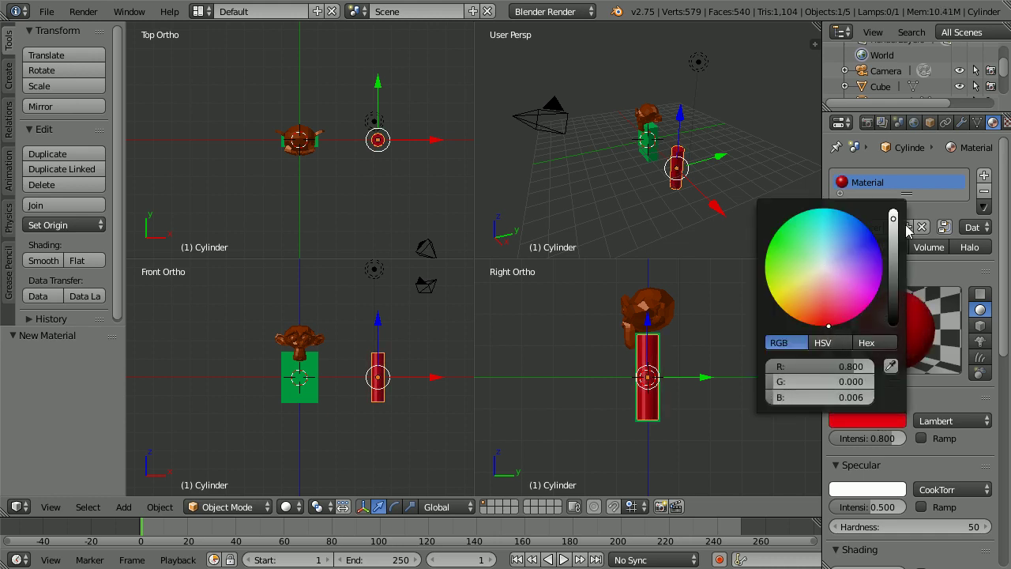
pyautogui.click(867, 228)
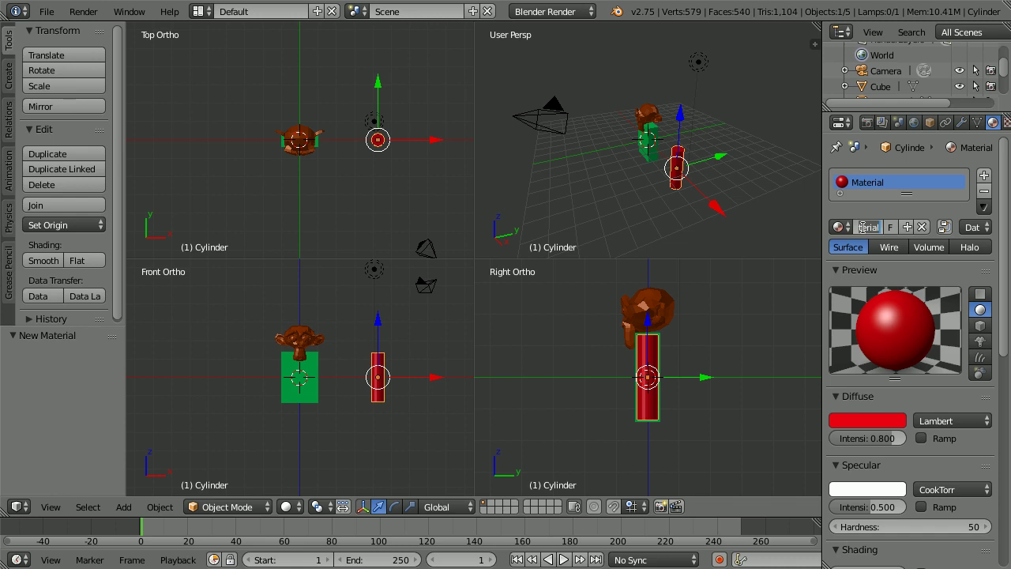
pyautogui.press('BackSpace')
pyautogui.write('arm')
pyautogui.press('Return')
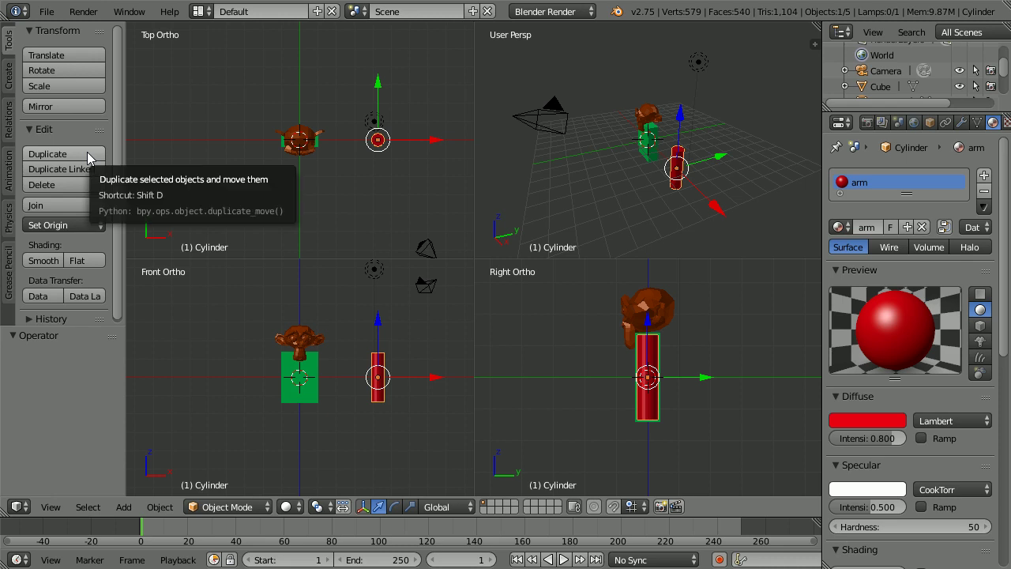
# Duplicate the red arm cylinder.
pyautogui.press('g')
pyautogui.click(378, 398)
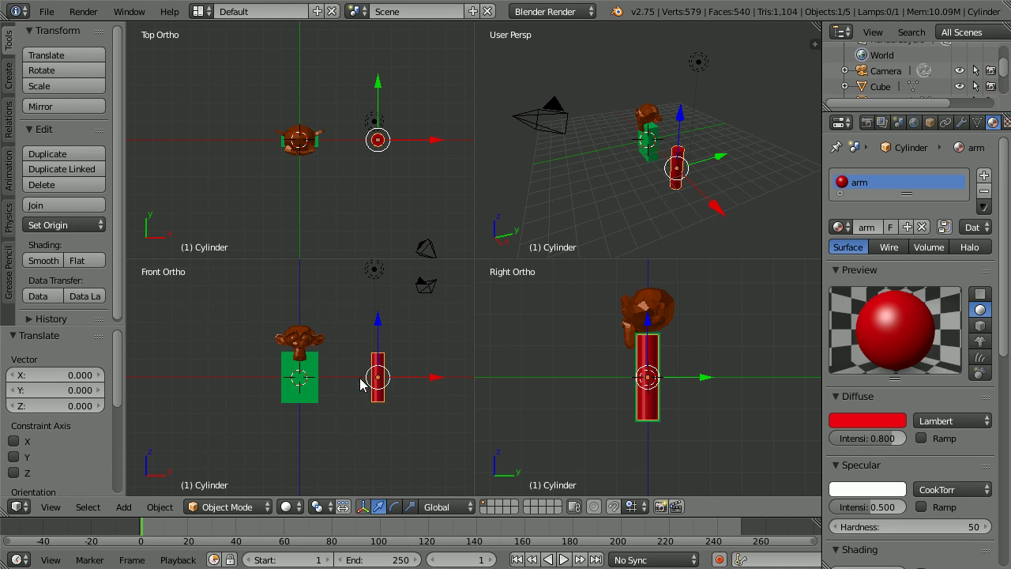
pyautogui.hotkey('shift', 'd')
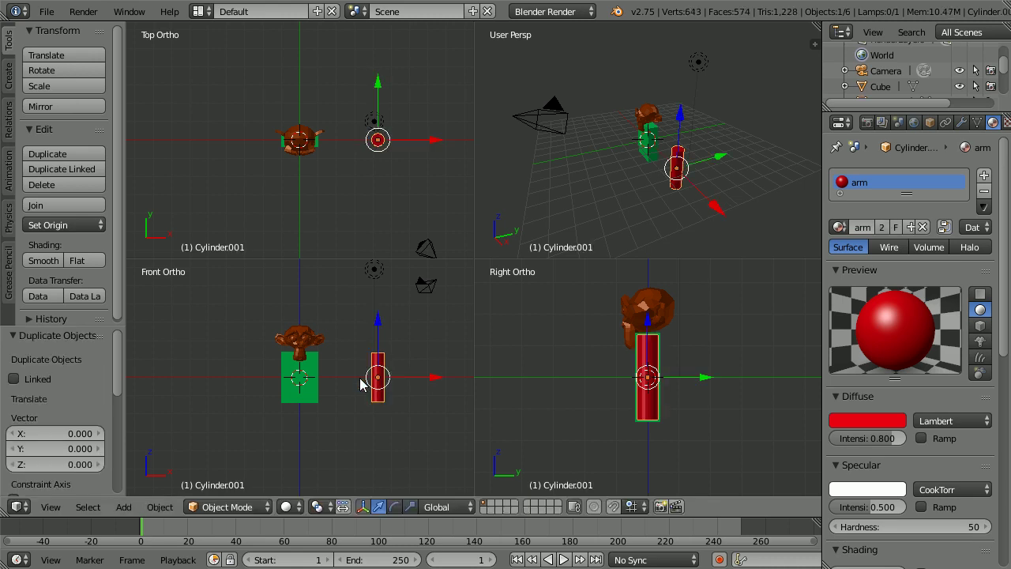
# Place the copy left of the body, tilt it about 30°, and push it against the body.
pyautogui.hotkey('shift', 'd')
pyautogui.press('x')
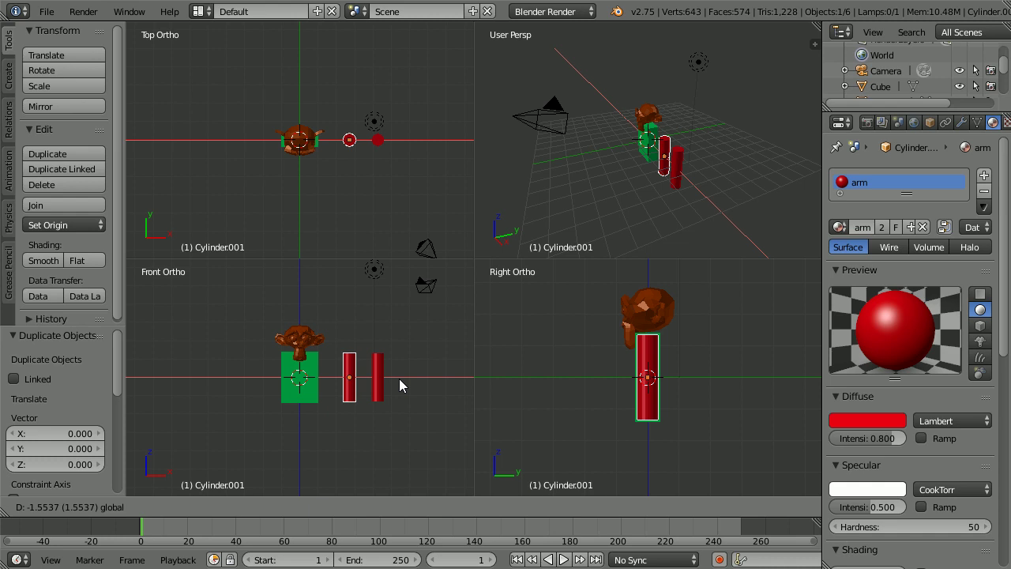
pyautogui.click(265, 389)
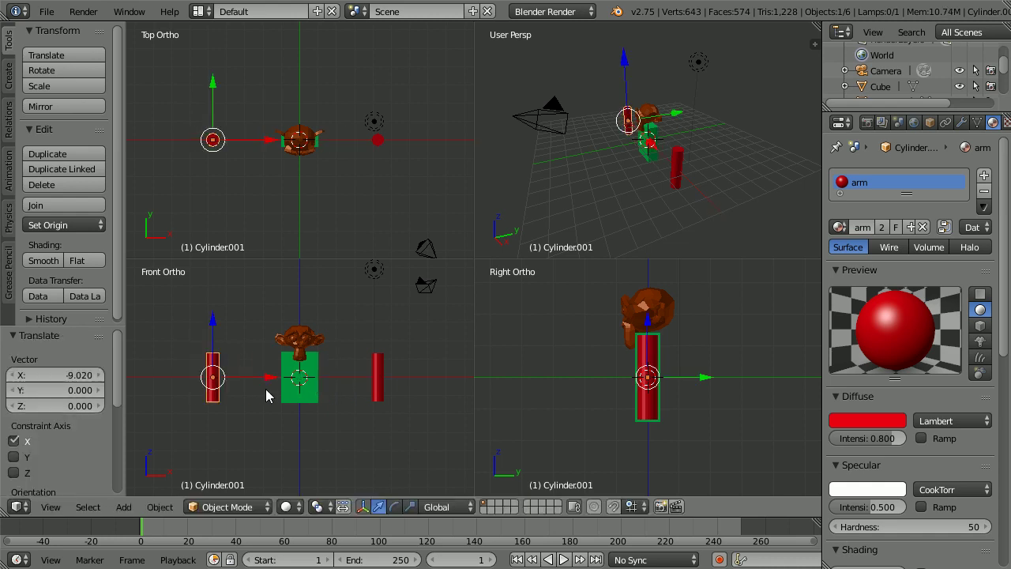
pyautogui.click(931, 123)
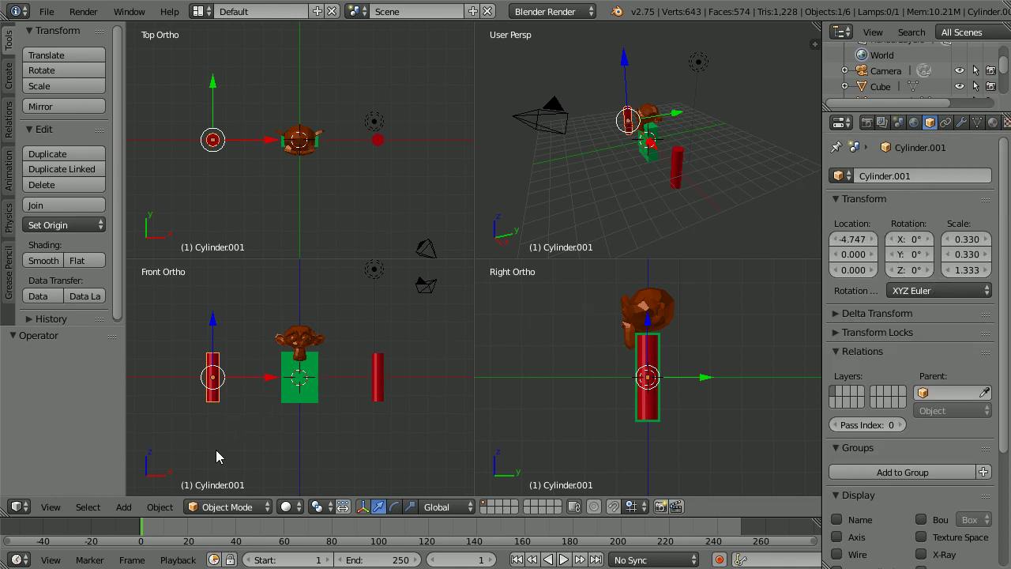
pyautogui.press('r')
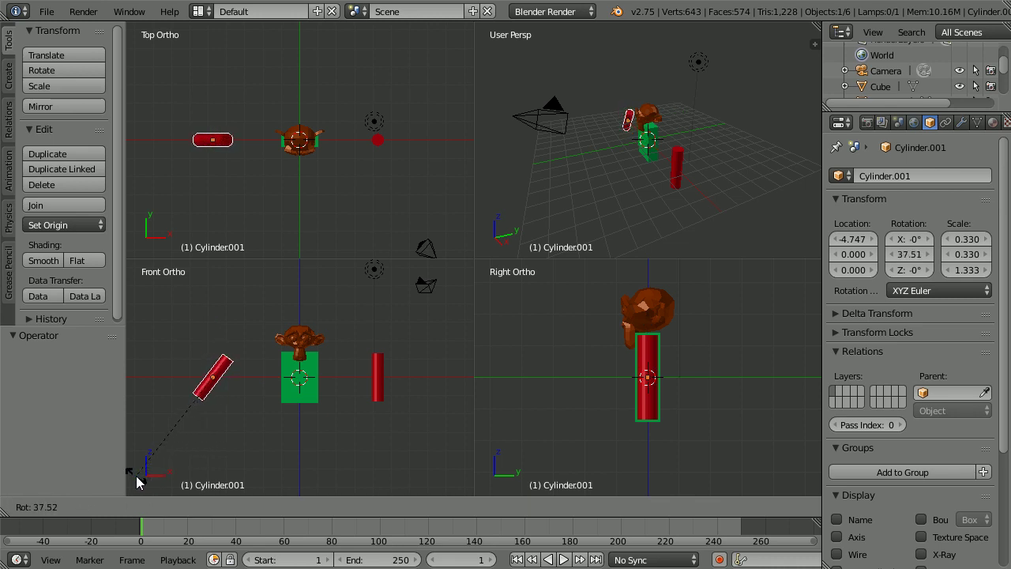
pyautogui.click(171, 453)
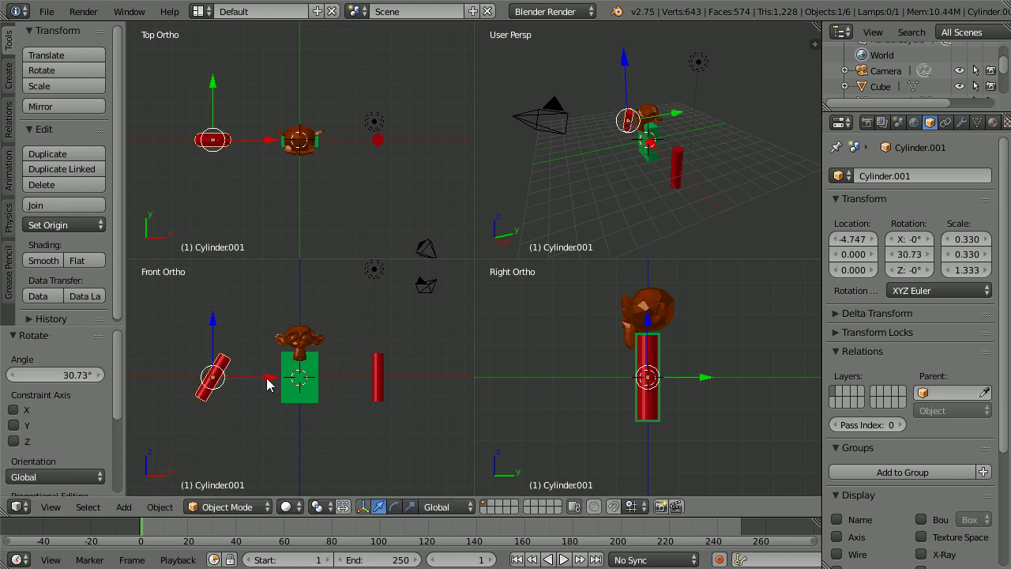
pyautogui.moveTo(267, 385); pyautogui.dragTo(322, 385)
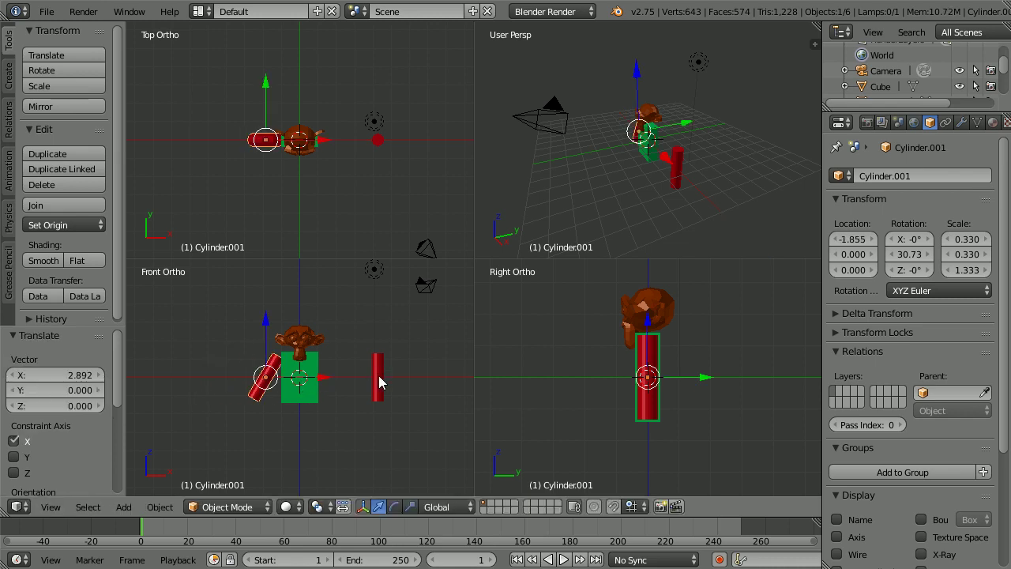
# Tilt the right-hand cylinder about -30° and move it in against the body.
pyautogui.rightClick(378, 375)
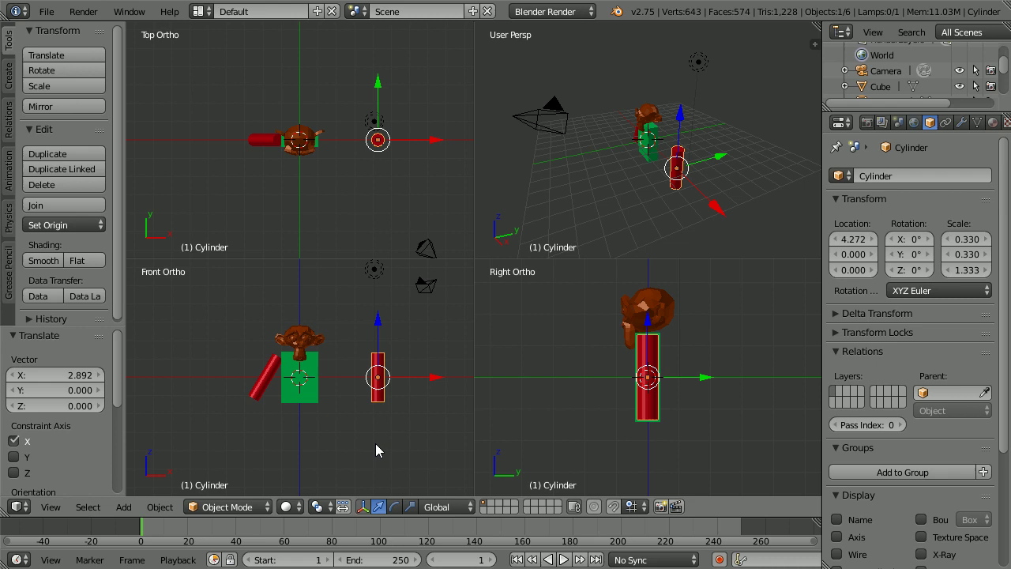
pyautogui.press('r')
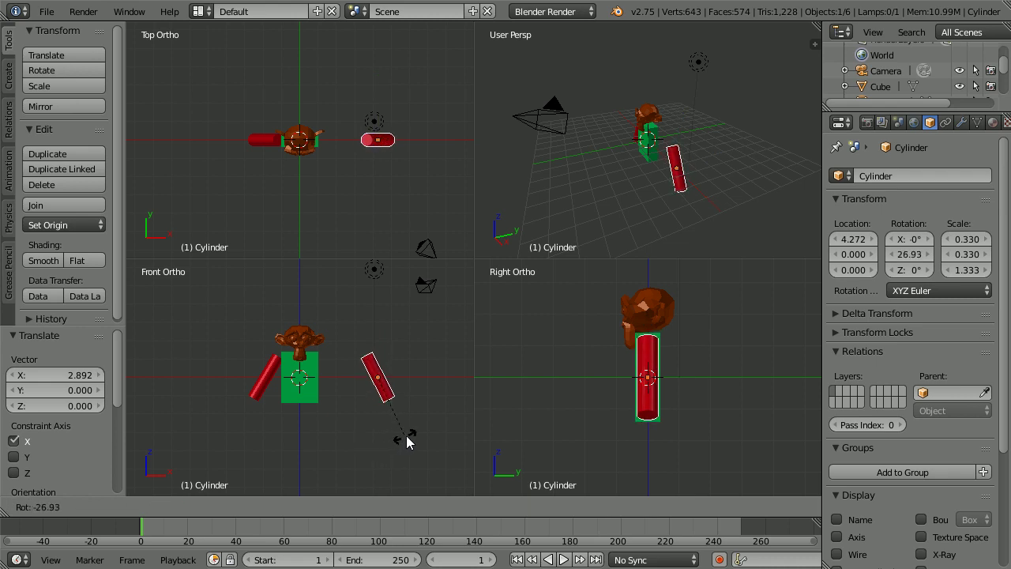
pyautogui.click(410, 441)
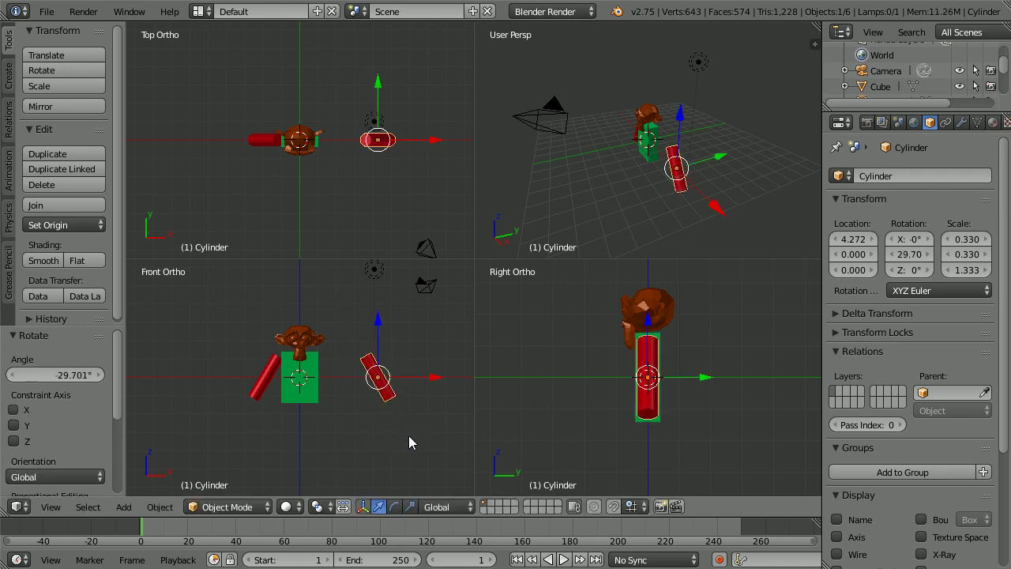
pyautogui.moveTo(438, 379); pyautogui.dragTo(396, 375)
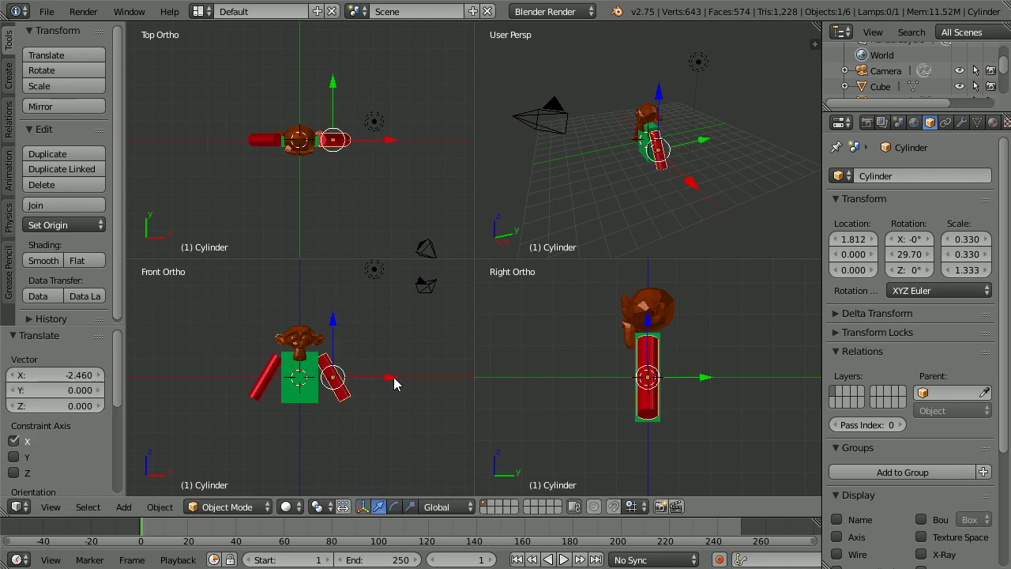
pyautogui.rightClick(309, 153)
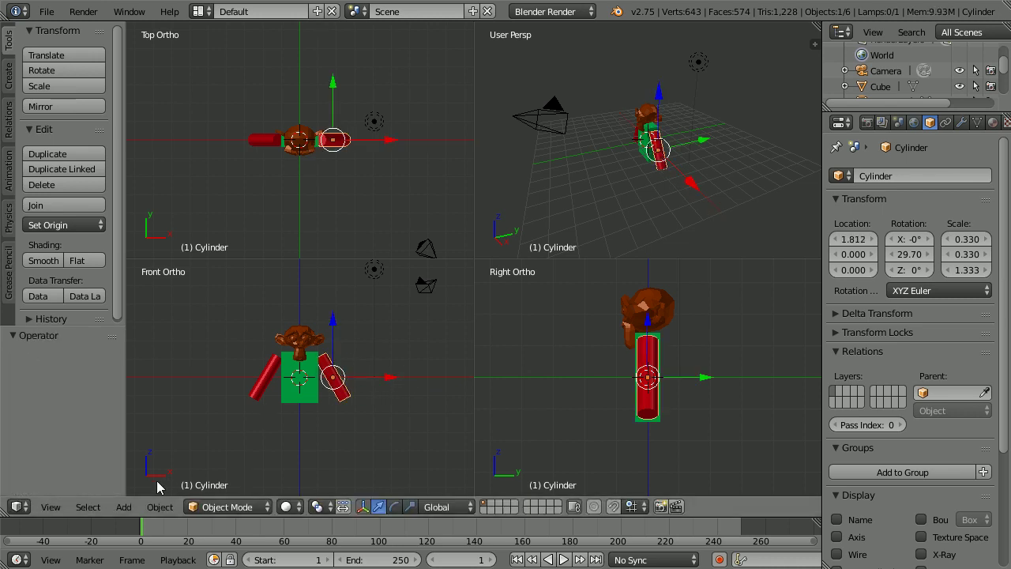
# Add another cylinder, slide it to the right and shrink it.
pyautogui.click(124, 507)
pyautogui.moveTo(136, 488)
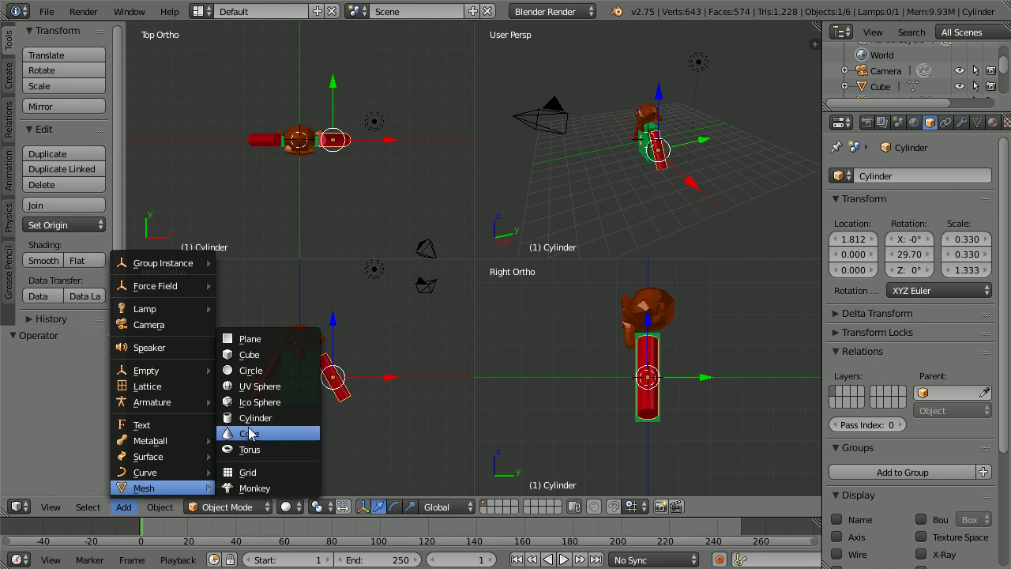
pyautogui.click(306, 421)
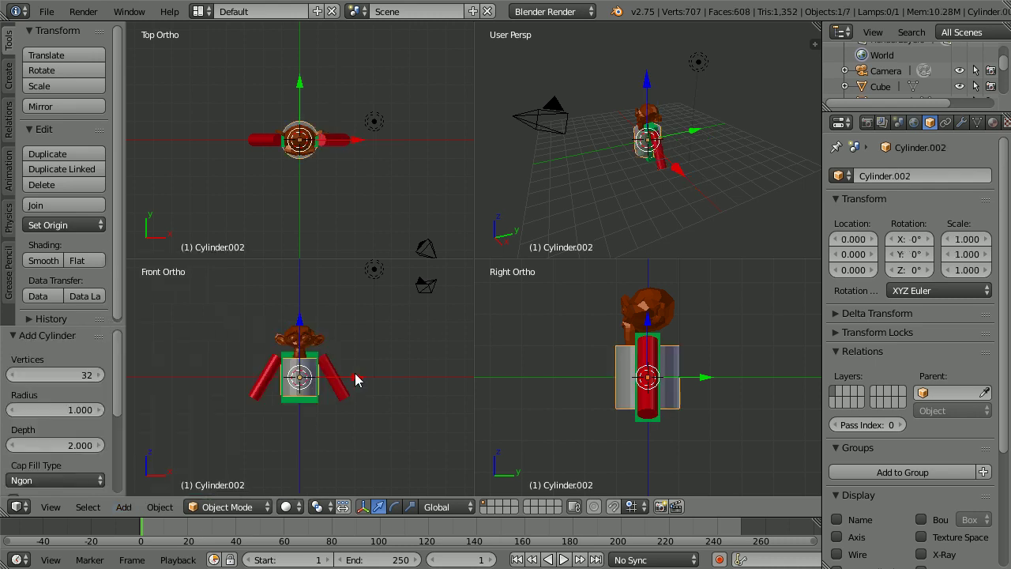
pyautogui.moveTo(357, 382); pyautogui.dragTo(468, 378)
pyautogui.press('s')
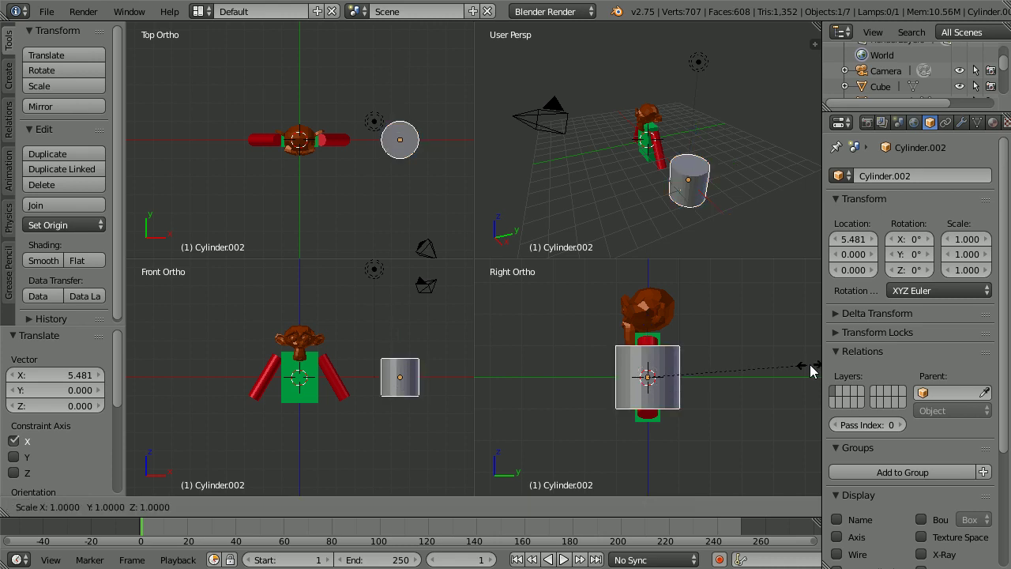
pyautogui.click(705, 376)
# Stretch the cylinder along Z to 1.357 and drop it below the body.
pyautogui.press('s')
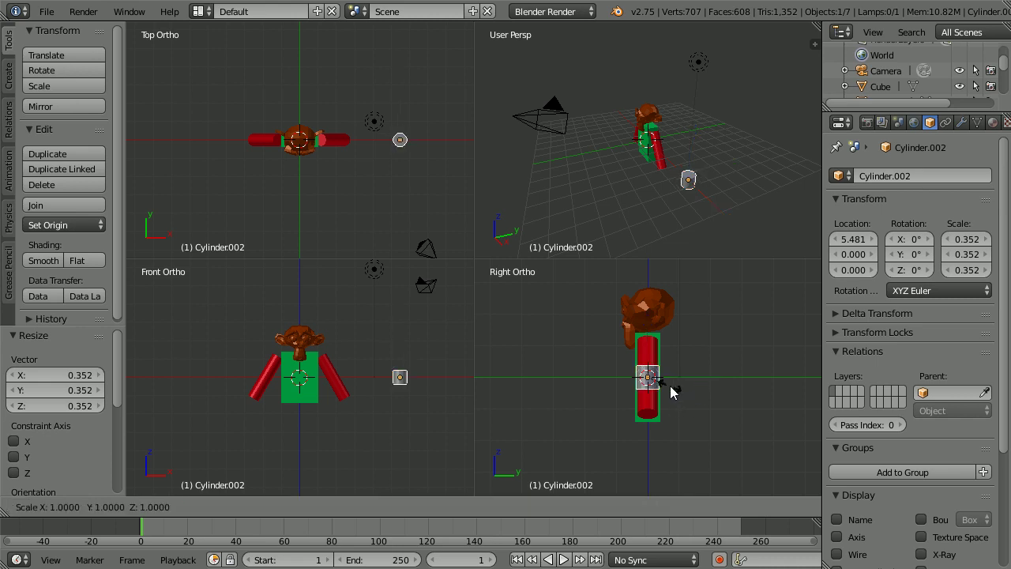
pyautogui.press('z')
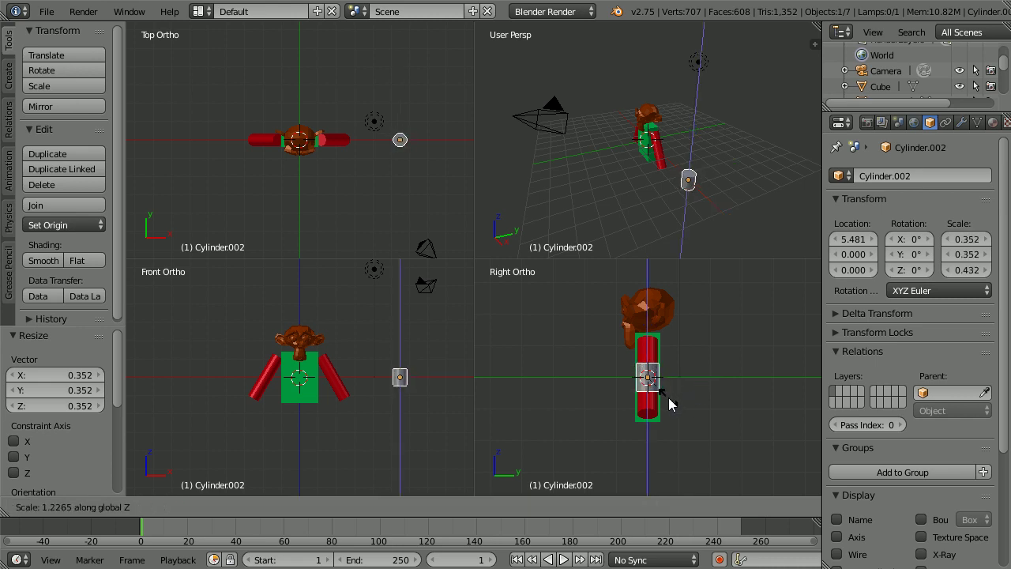
pyautogui.click(669, 473)
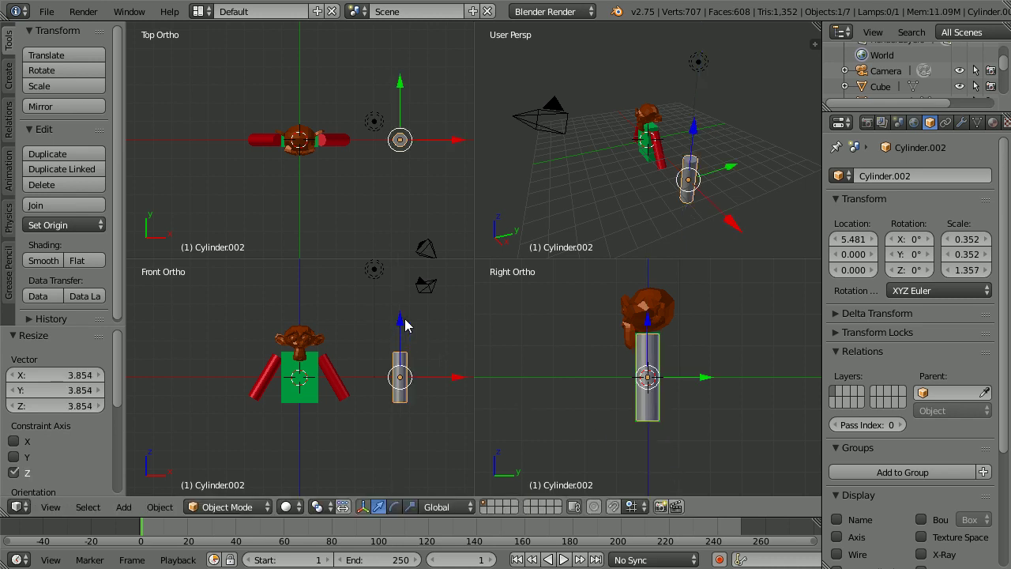
pyautogui.press('g')
pyautogui.press('z')
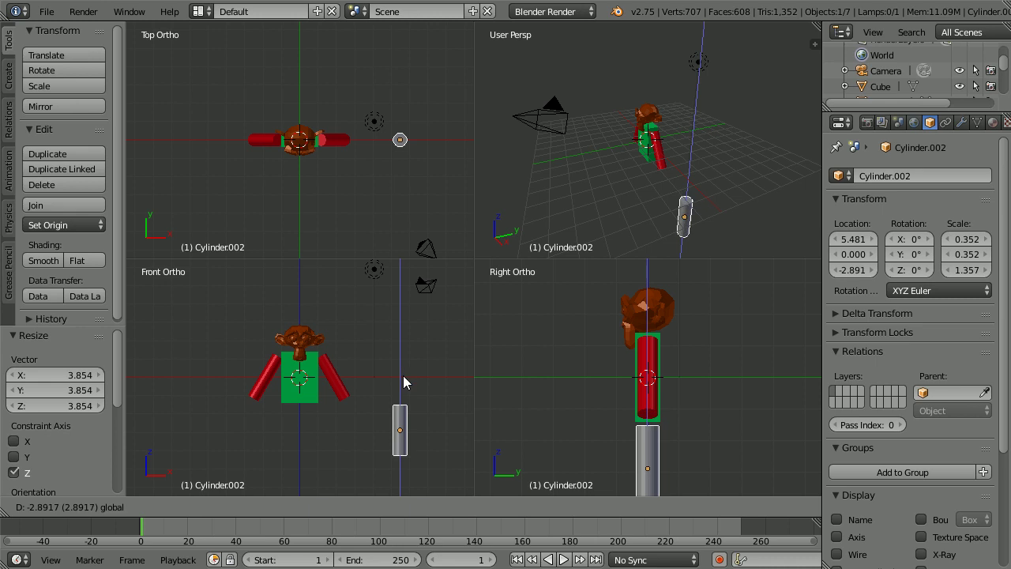
pyautogui.click(404, 377)
# Place the leg at X 0.517 under the body, raised to meet its bottom.
pyautogui.press('g')
pyautogui.press('x')
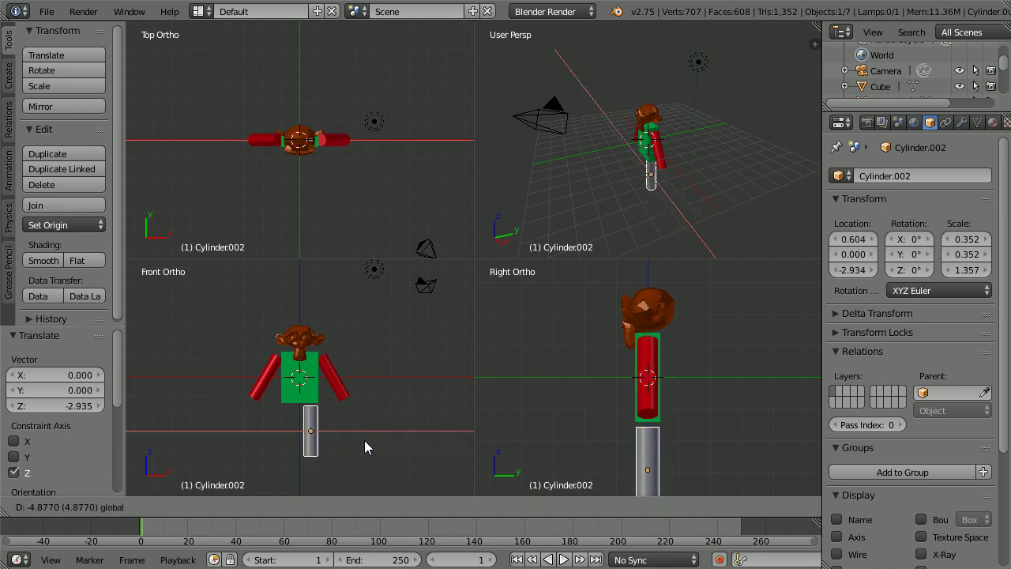
pyautogui.click(363, 440)
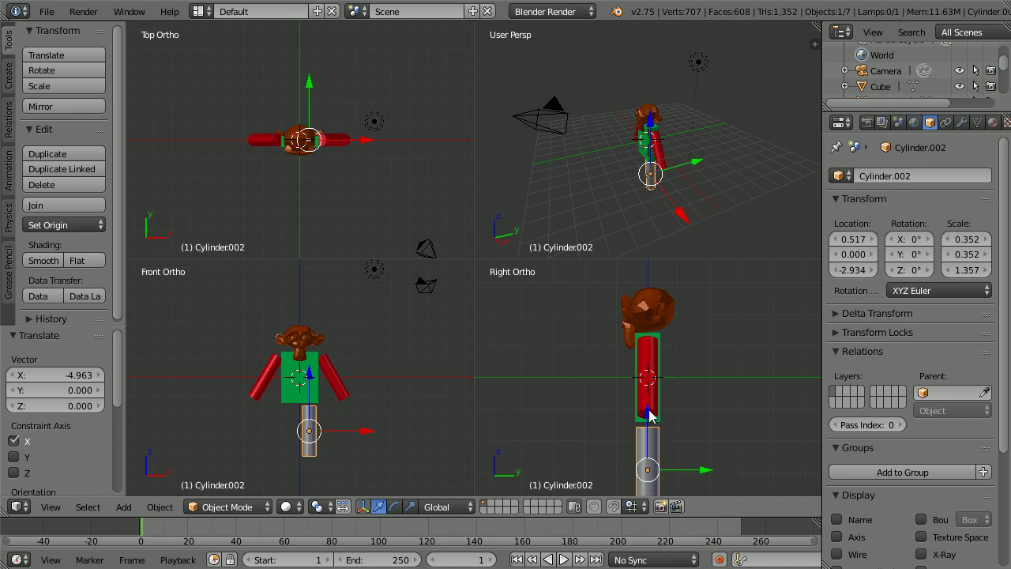
pyautogui.press('g')
pyautogui.press('z')
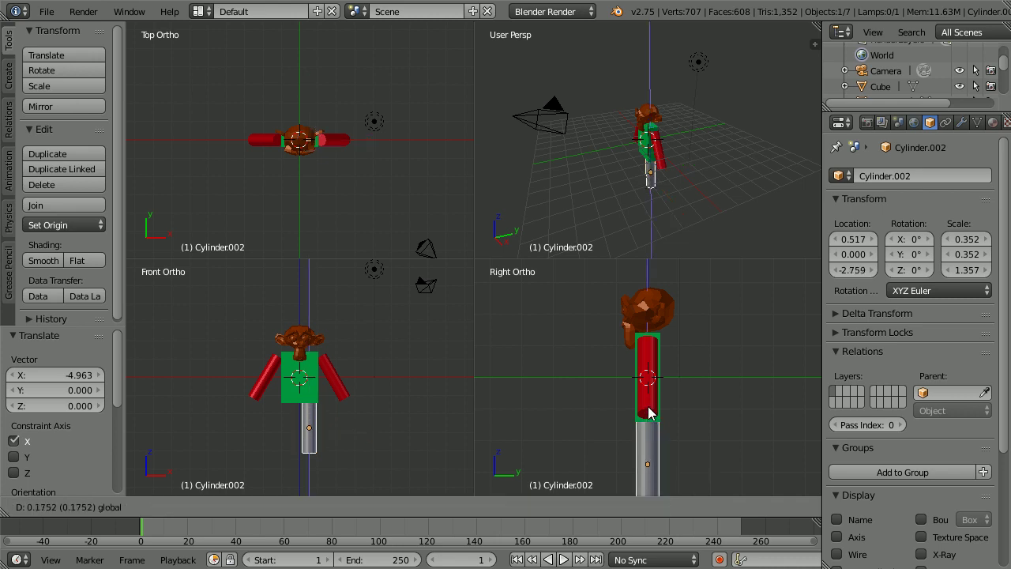
pyautogui.click(648, 411)
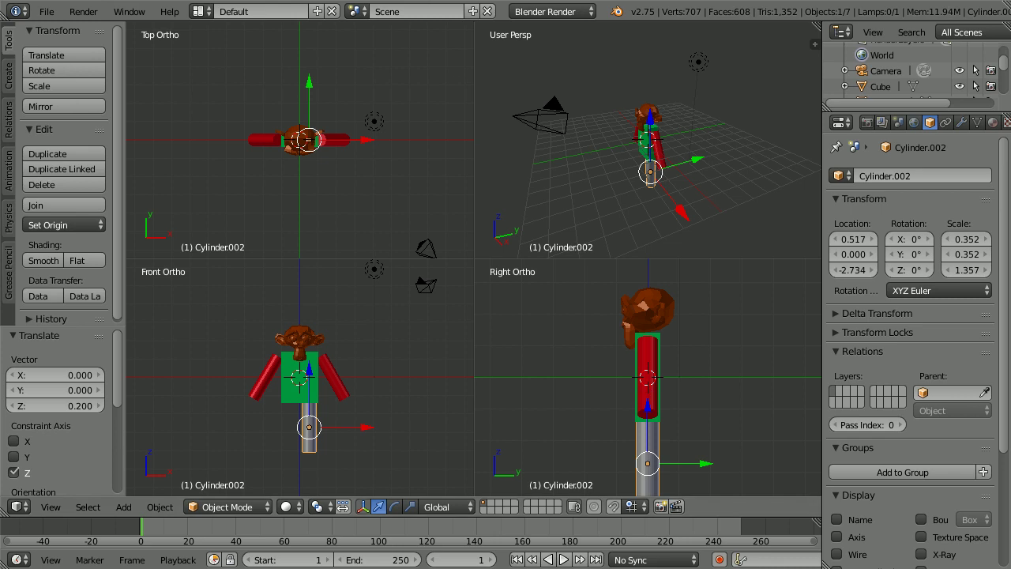
pyautogui.rightClick(391, 244)
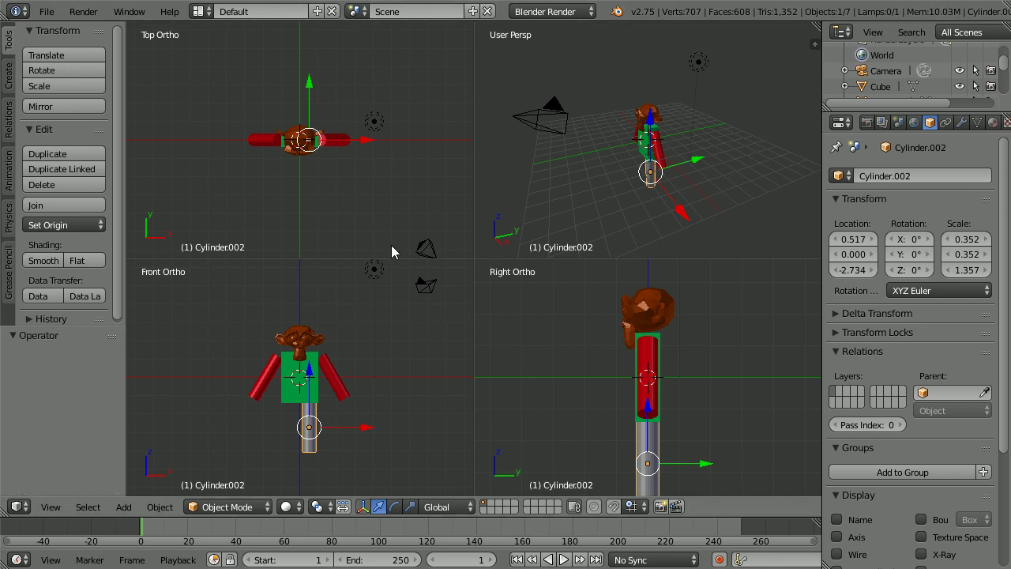
# Duplicate the leg and set the copy's Location X to -0.517.
pyautogui.hotkey('shift', 'd')
pyautogui.rightClick(436, 320)
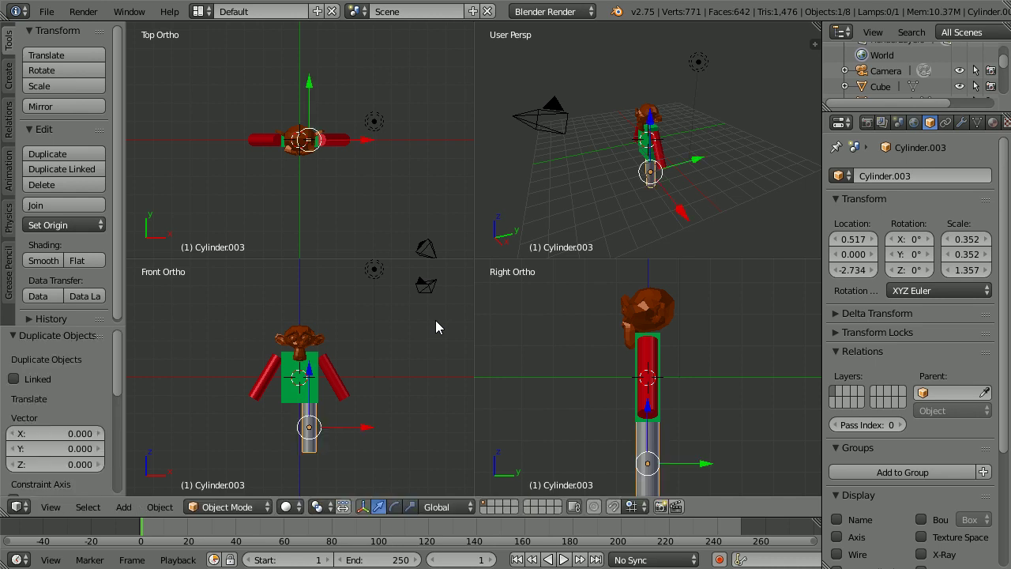
pyautogui.click(848, 239)
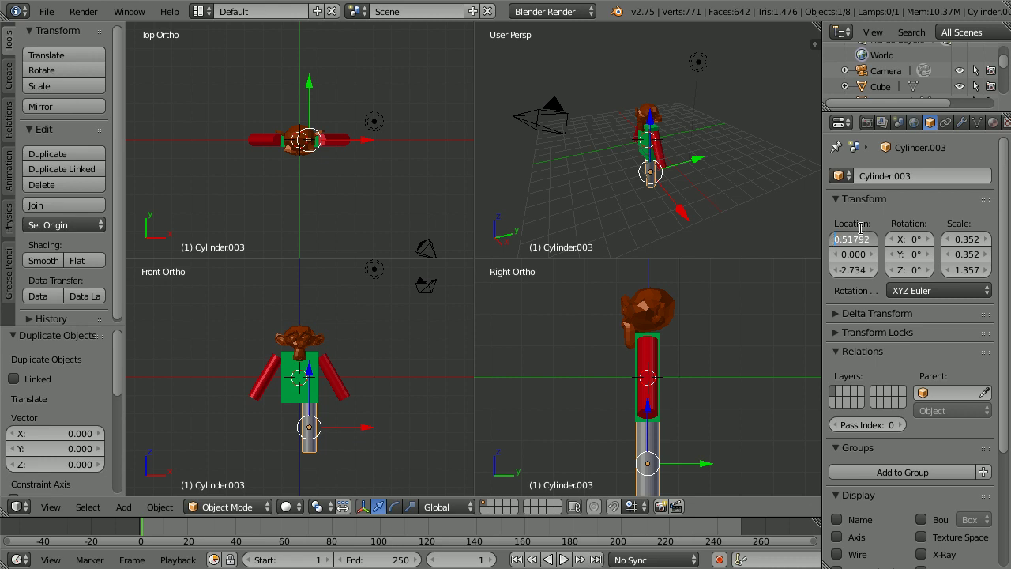
pyautogui.write('-')
pyautogui.press('Return')
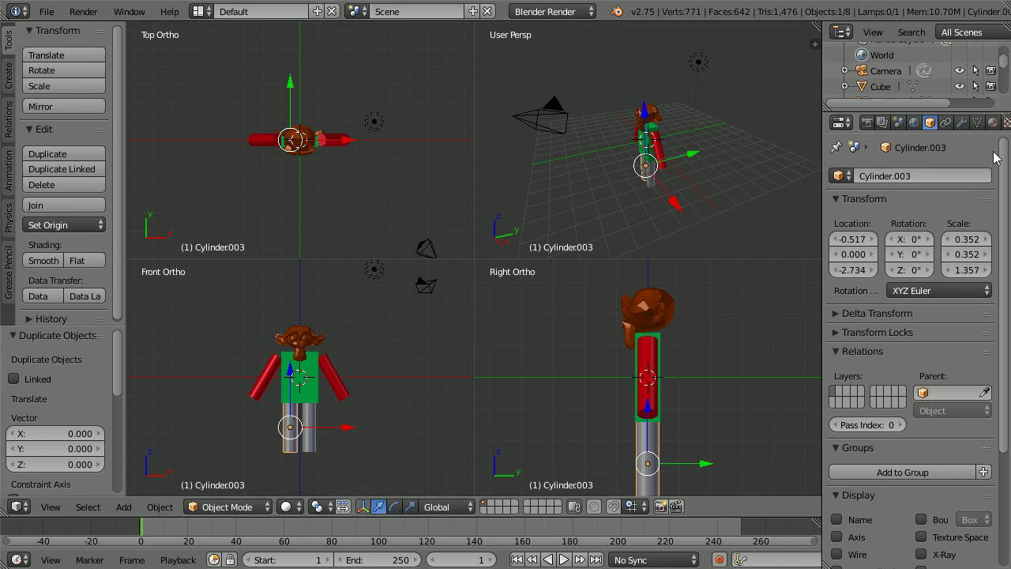
# Create a new blue diffuse material named 'leg' for this leg.
pyautogui.click(993, 123)
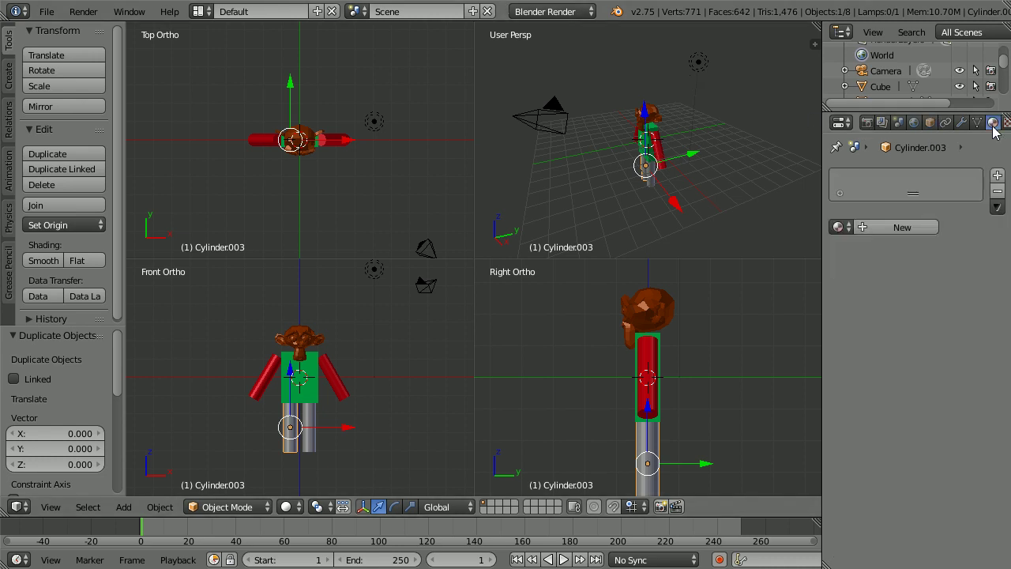
pyautogui.click(903, 227)
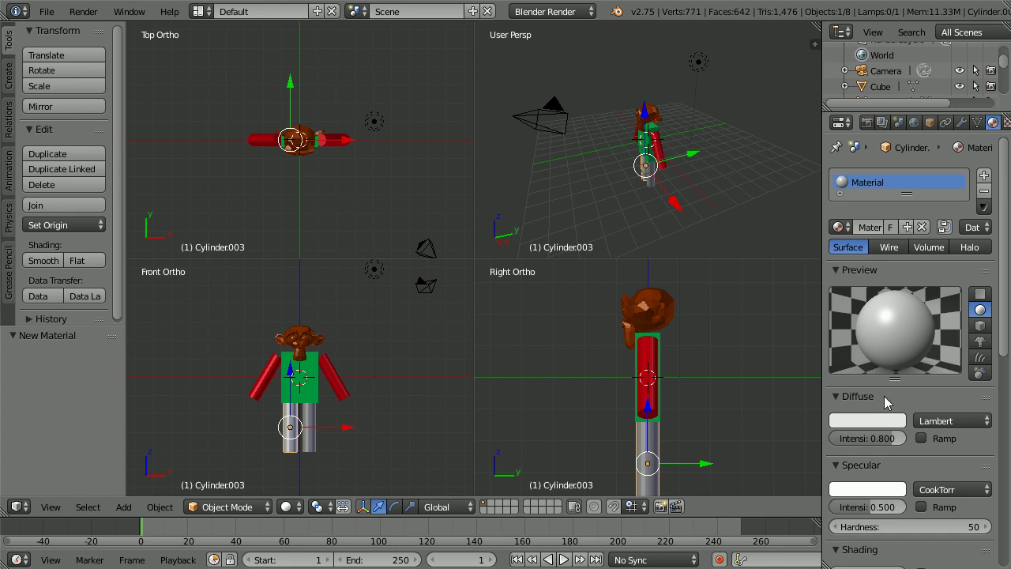
pyautogui.click(885, 422)
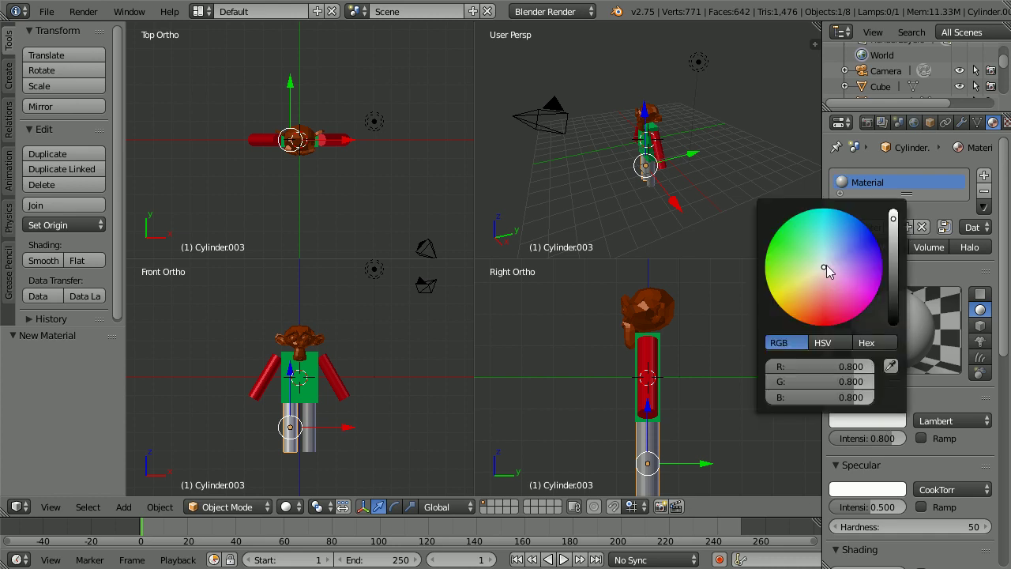
pyautogui.moveTo(826, 264); pyautogui.dragTo(865, 221)
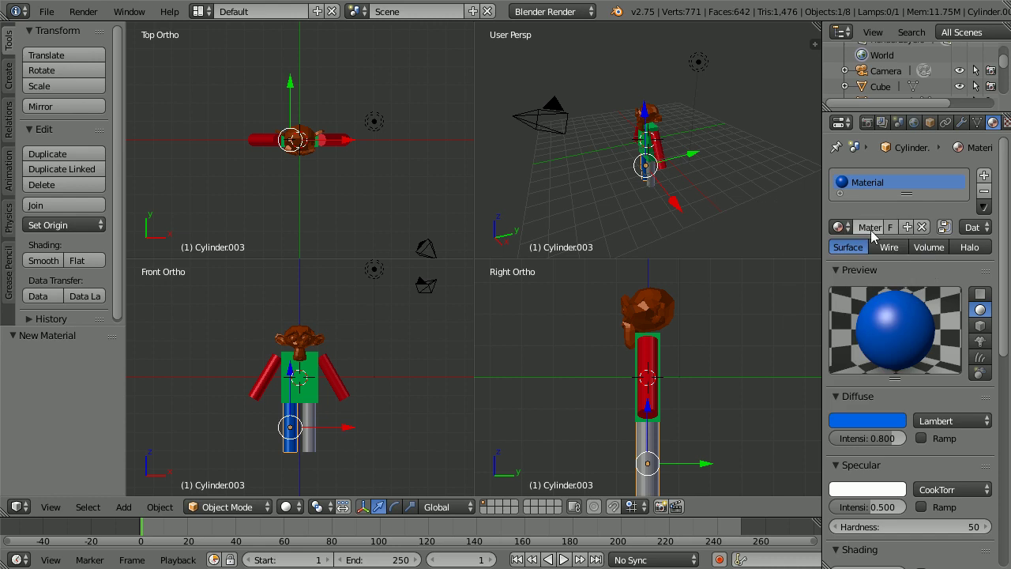
pyautogui.click(871, 228)
pyautogui.press('BackSpace')
pyautogui.write('leg')
pyautogui.press('Return')
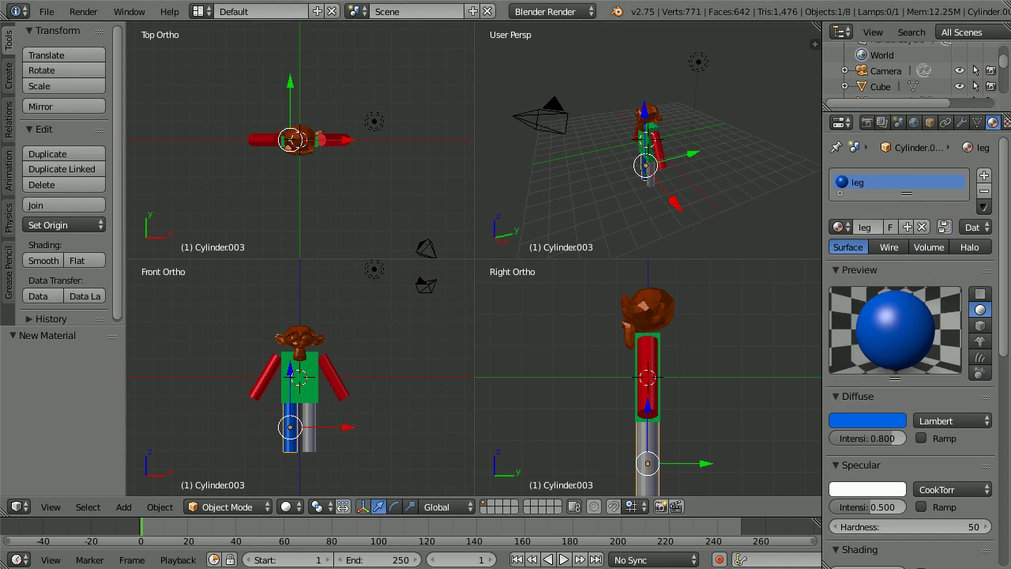
# Assign the existing 'leg' material to the other grey leg.
pyautogui.rightClick(310, 454)
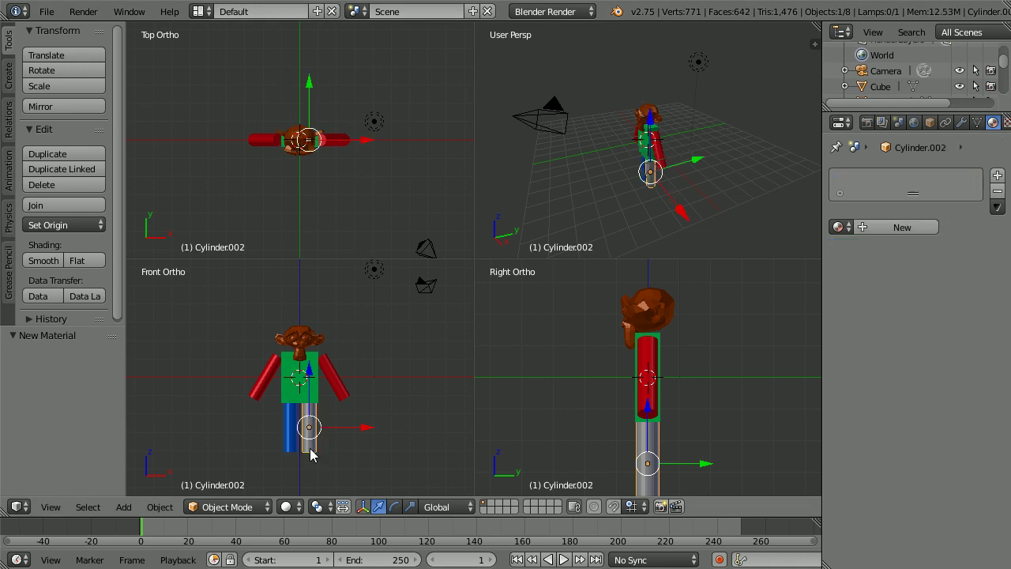
pyautogui.click(839, 229)
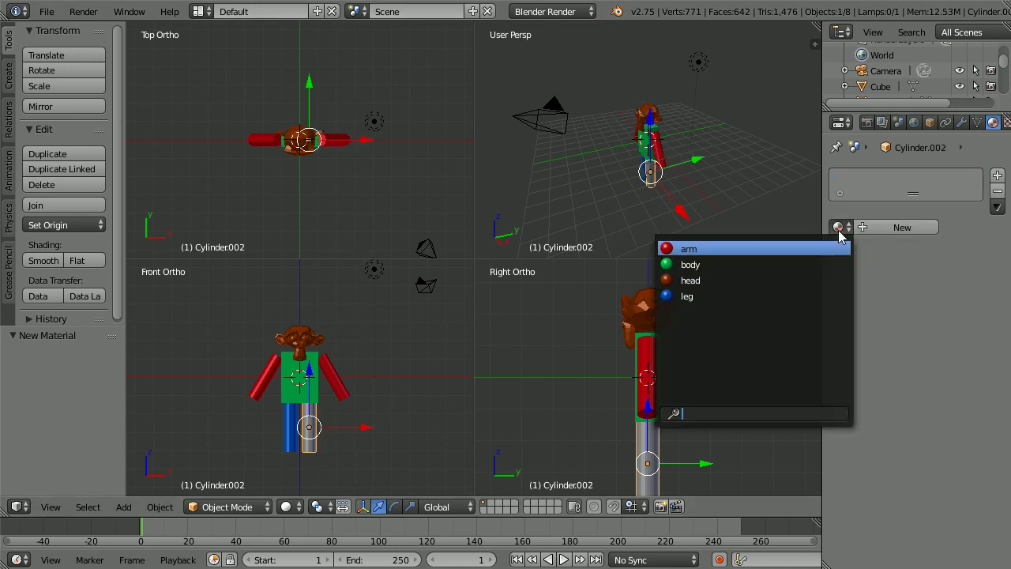
pyautogui.click(717, 295)
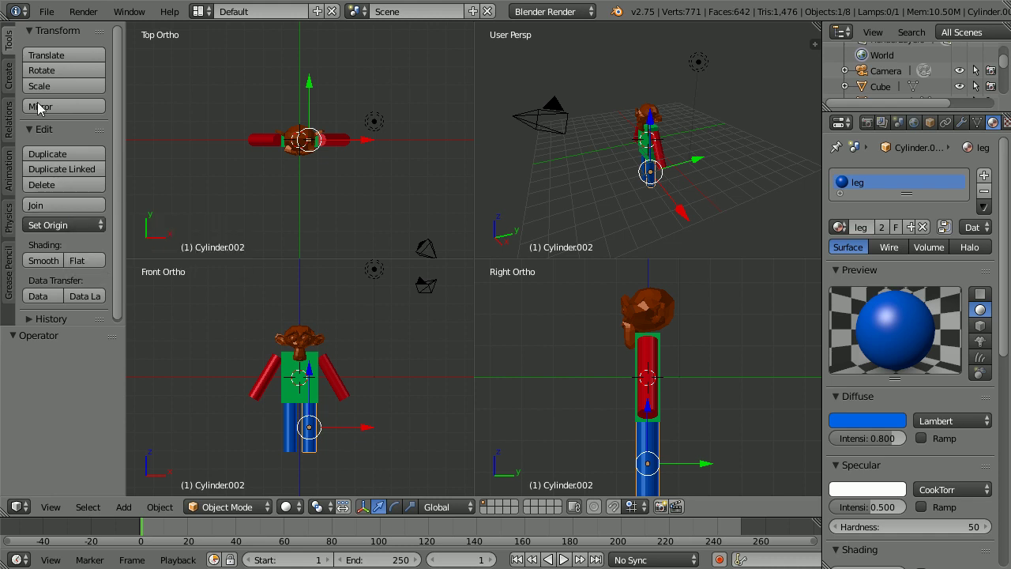
# Show the Object properties tab and enlarge the Outliner to list all objects.
pyautogui.click(45, 14)
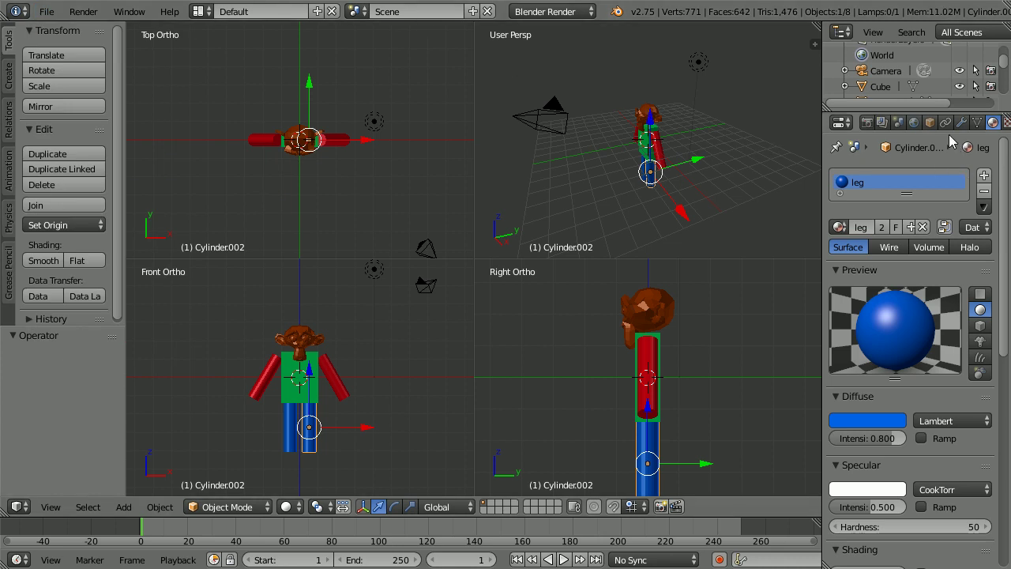
pyautogui.click(931, 123)
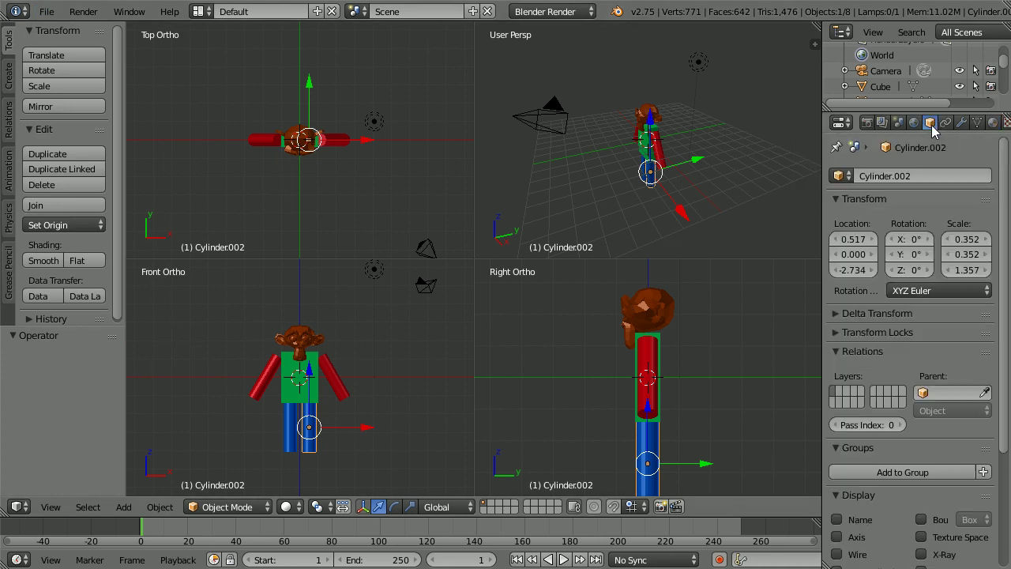
pyautogui.moveTo(932, 111); pyautogui.dragTo(932, 246)
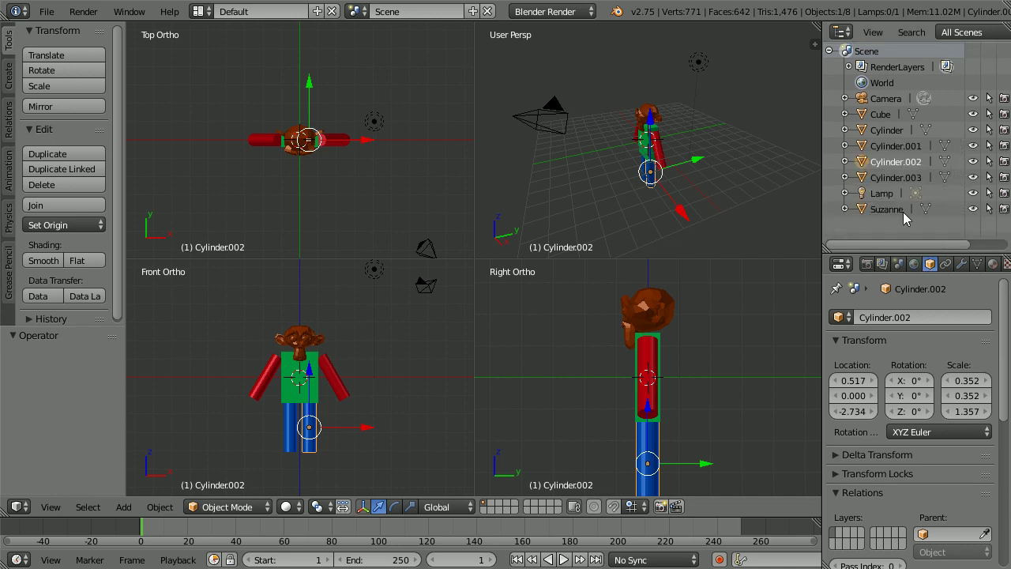
# Select the Cube, Cylinder to Cylinder.003 and Suzanne entries in the Outliner.
pyautogui.click(882, 115)
pyautogui.click(894, 131)
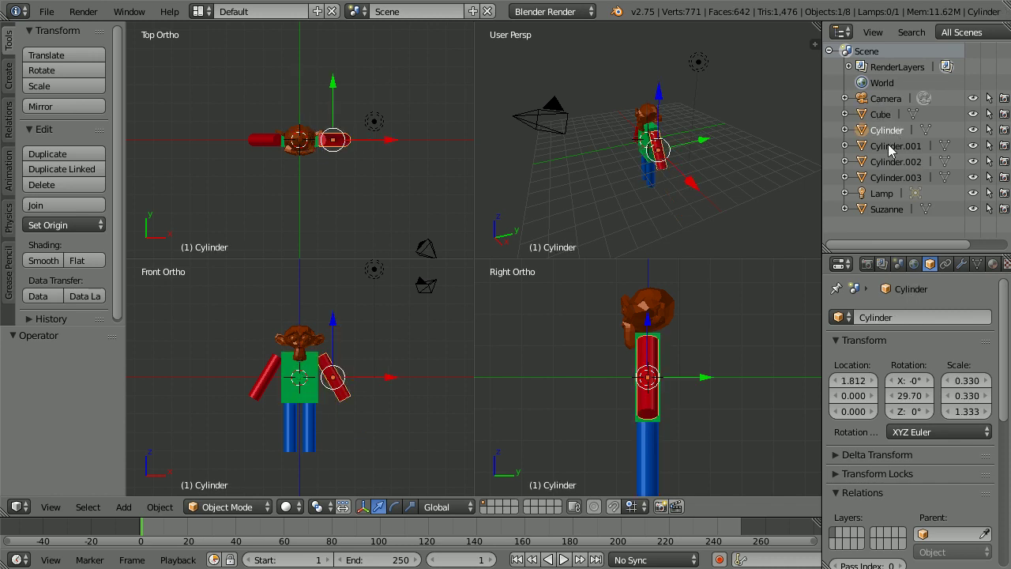
pyautogui.click(893, 147)
pyautogui.click(895, 162)
pyautogui.click(893, 179)
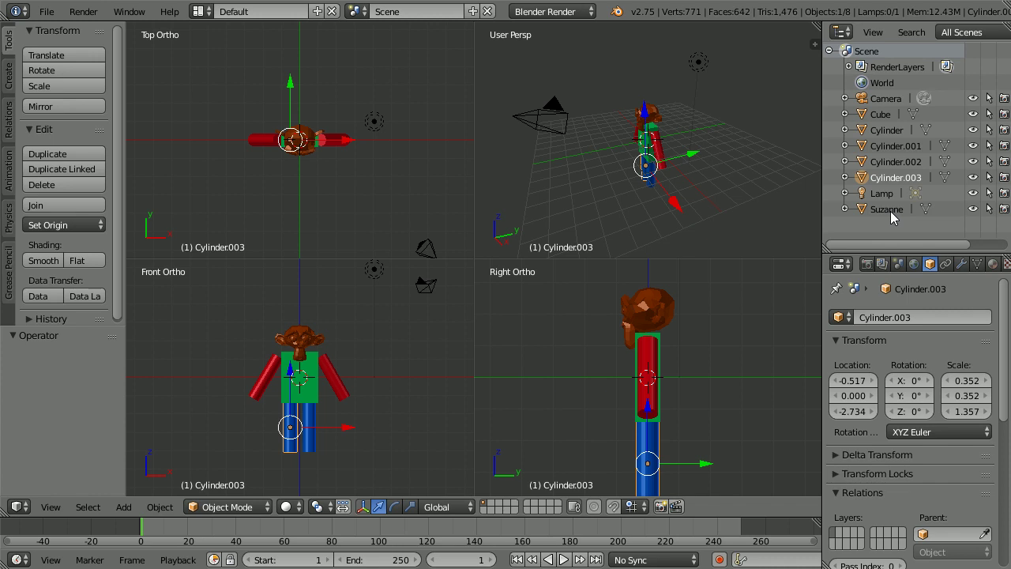
pyautogui.click(890, 210)
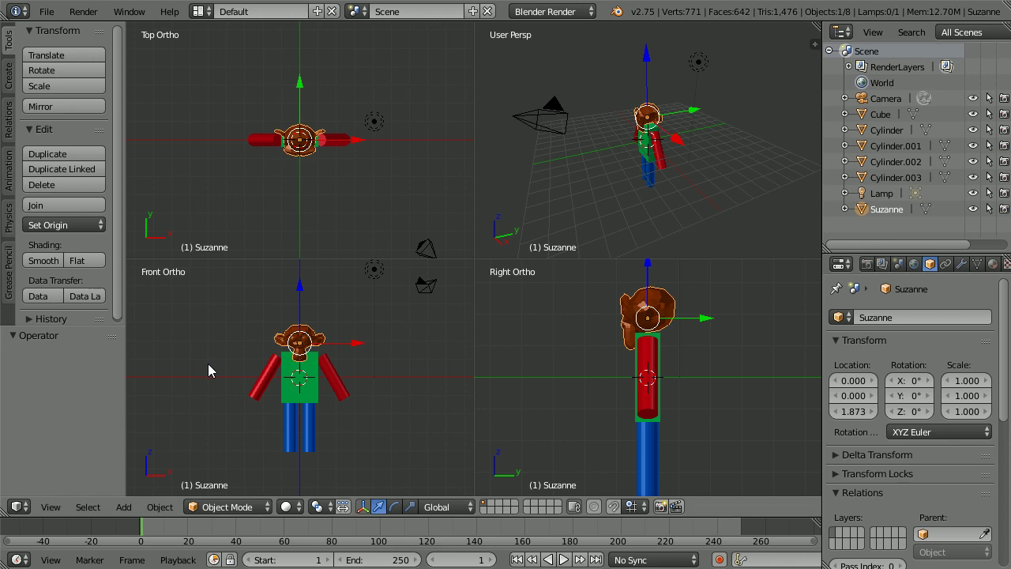
# Select both arms, both legs, then the green body as active, and join them.
pyautogui.keyDown('shift'); pyautogui.rightClick(260, 385); pyautogui.keyUp('shift')
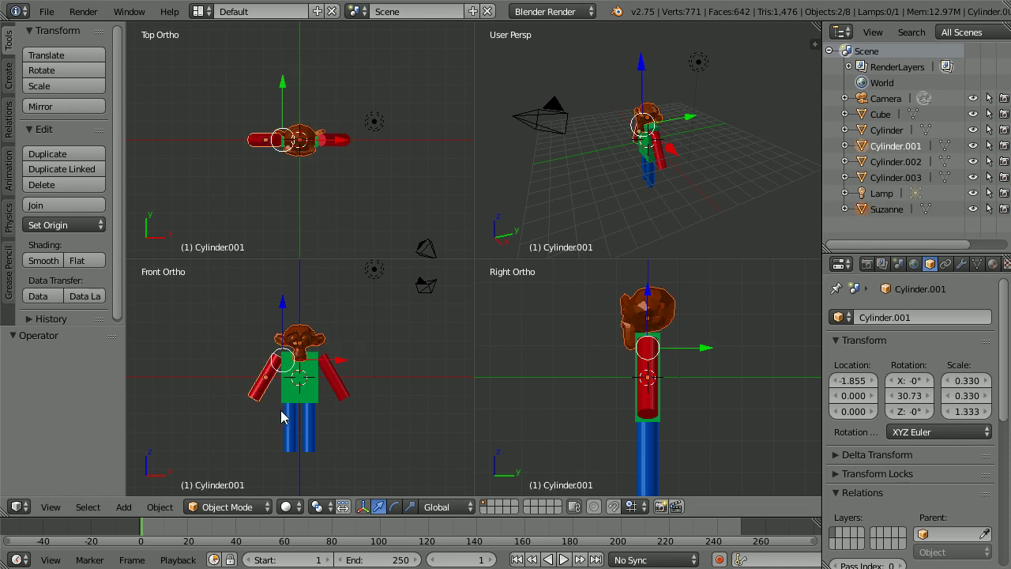
pyautogui.keyDown('shift'); pyautogui.rightClick(289, 415); pyautogui.keyUp('shift')
pyautogui.keyDown('shift'); pyautogui.rightClick(311, 420); pyautogui.keyUp('shift')
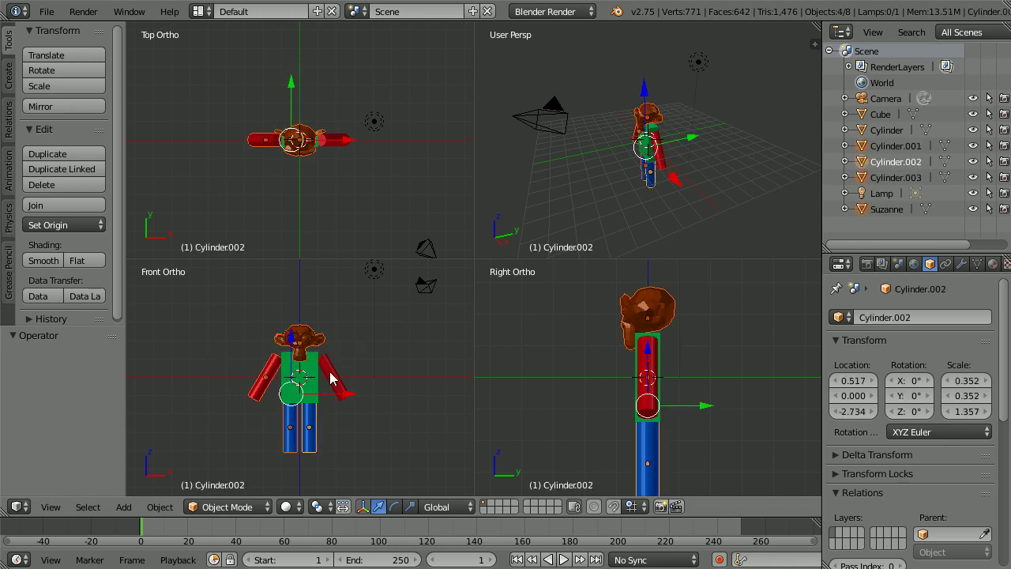
pyautogui.keyDown('shift'); pyautogui.rightClick(332, 380); pyautogui.keyUp('shift')
pyautogui.keyDown('shift'); pyautogui.rightClick(294, 378); pyautogui.keyUp('shift')
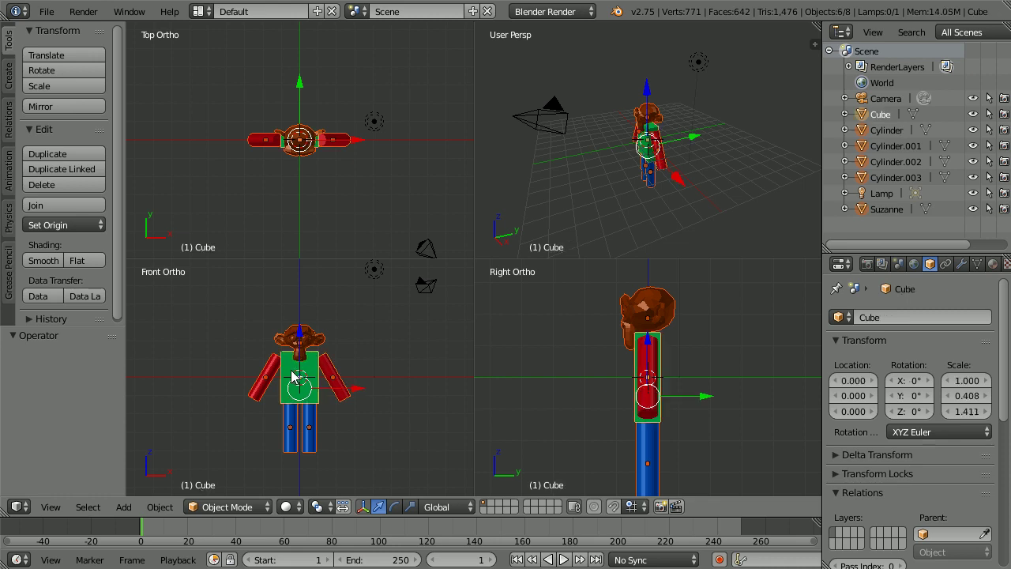
pyautogui.click(85, 207)
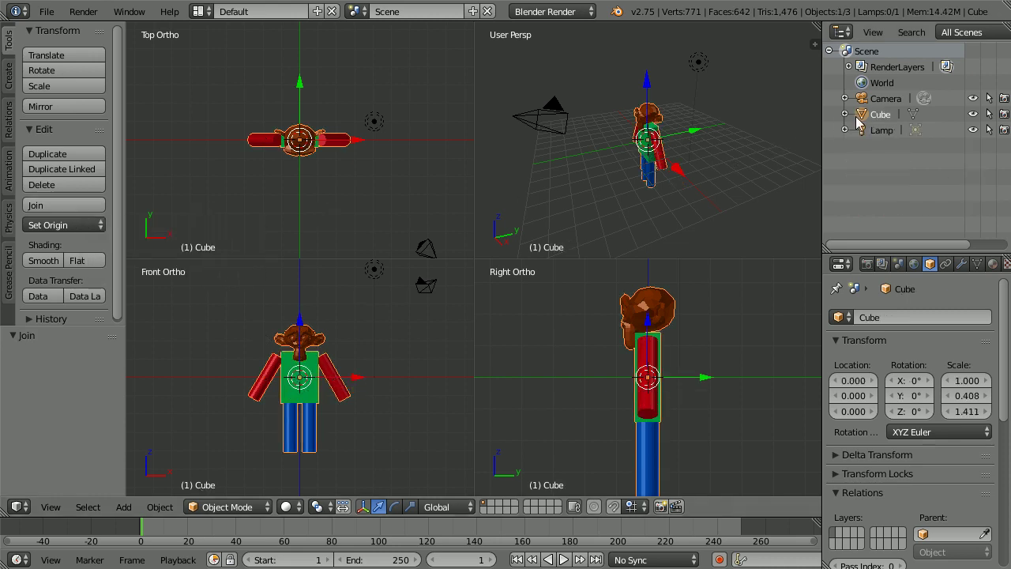
# Name the joined object 'monkeyRobot' in Object properties.
pyautogui.click(884, 317)
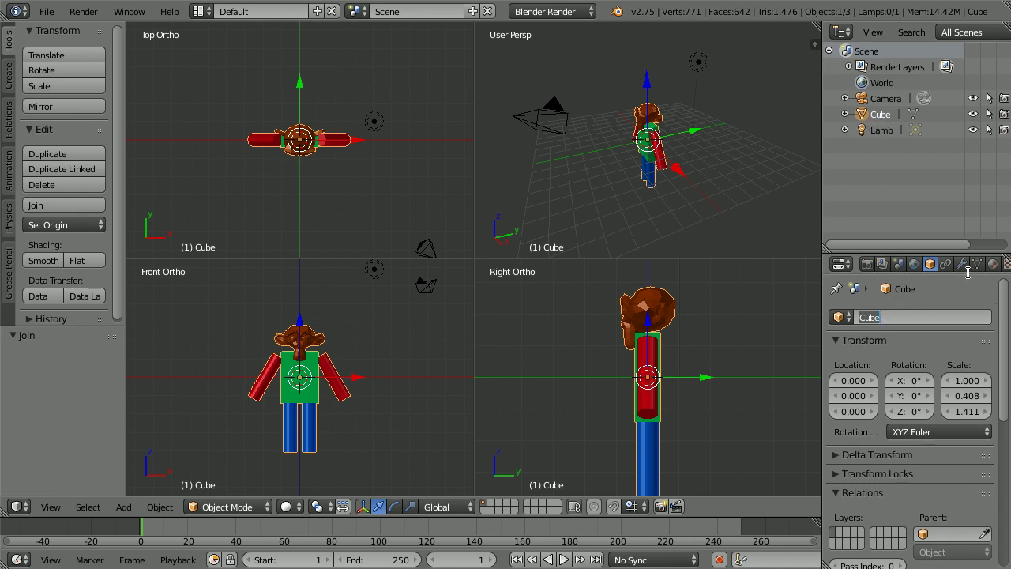
pyautogui.write('monkeyRobot')
pyautogui.press('Return')
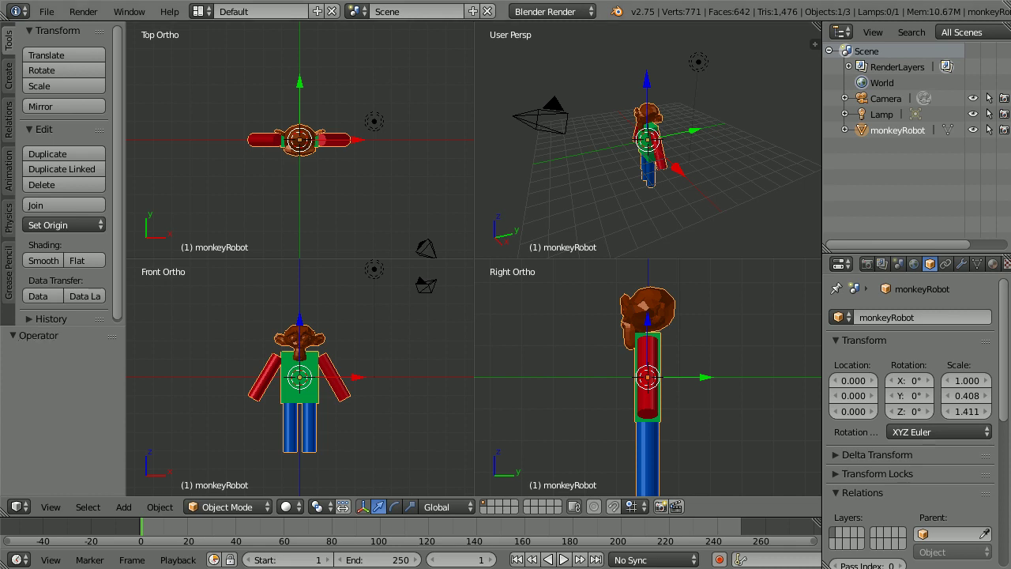
pyautogui.click(48, 508)
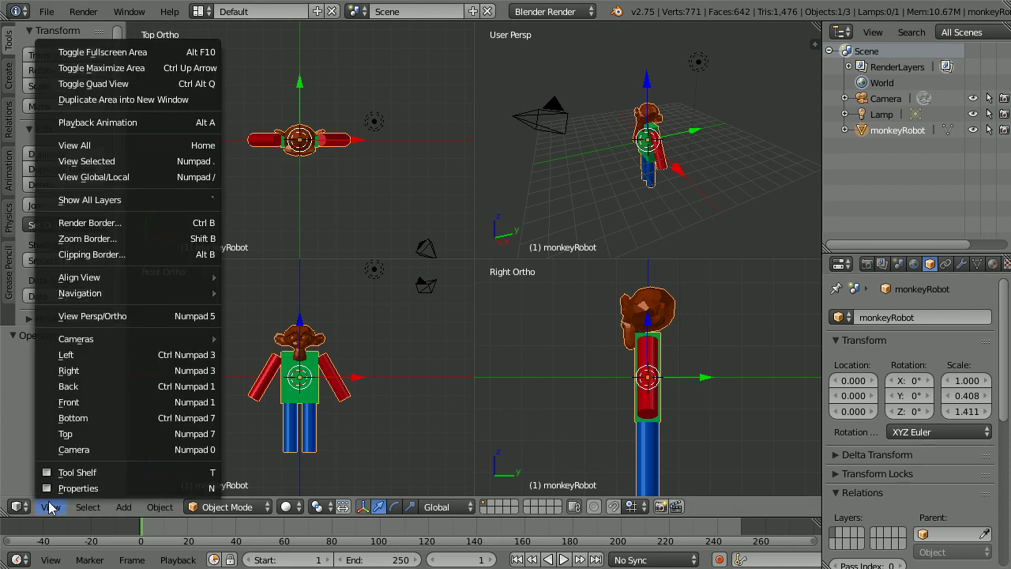
# Turn off Quad View and zoom in on the monkeyRobot.
pyautogui.click(182, 84)
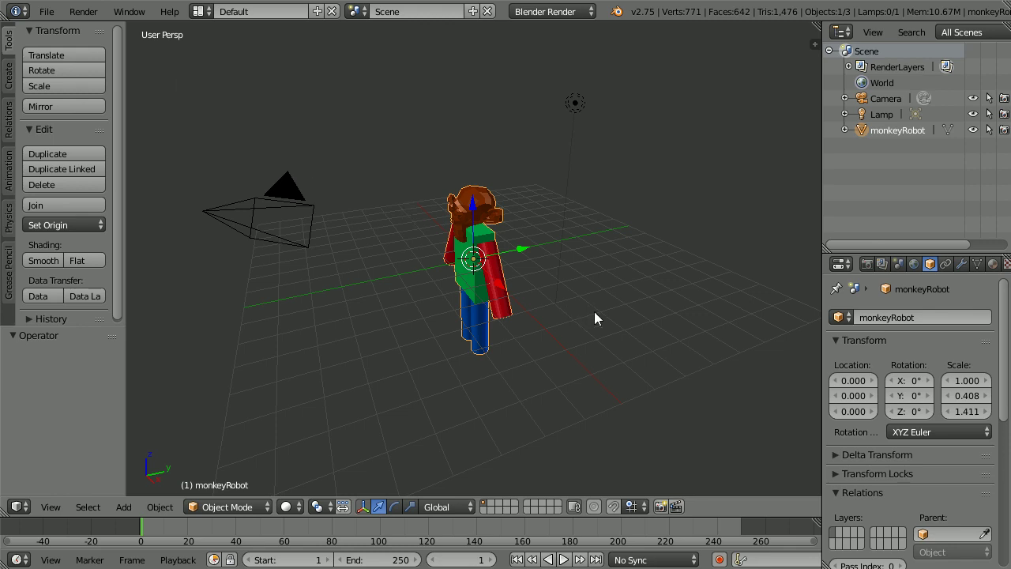
pyautogui.scroll(3, 594, 311)
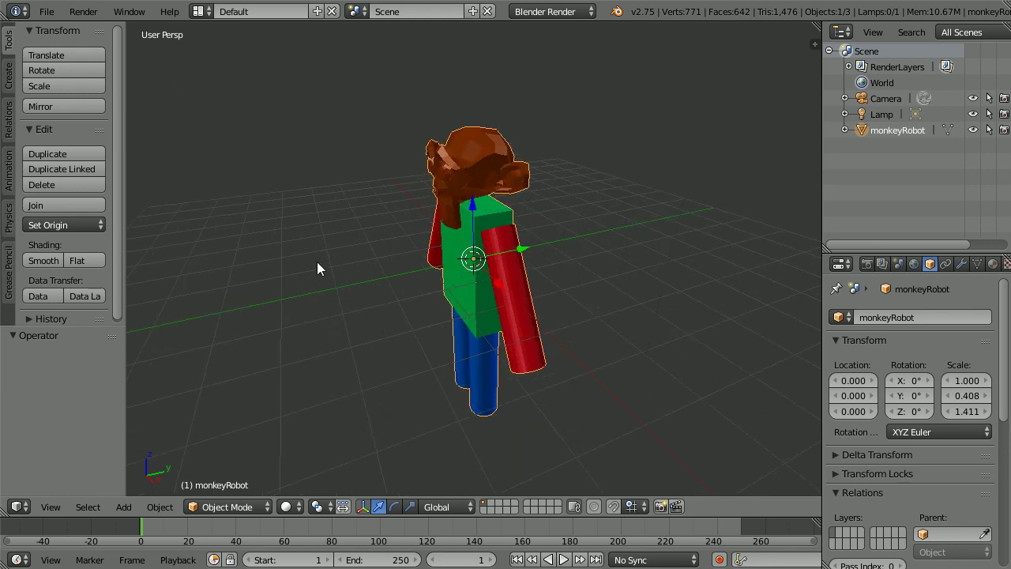